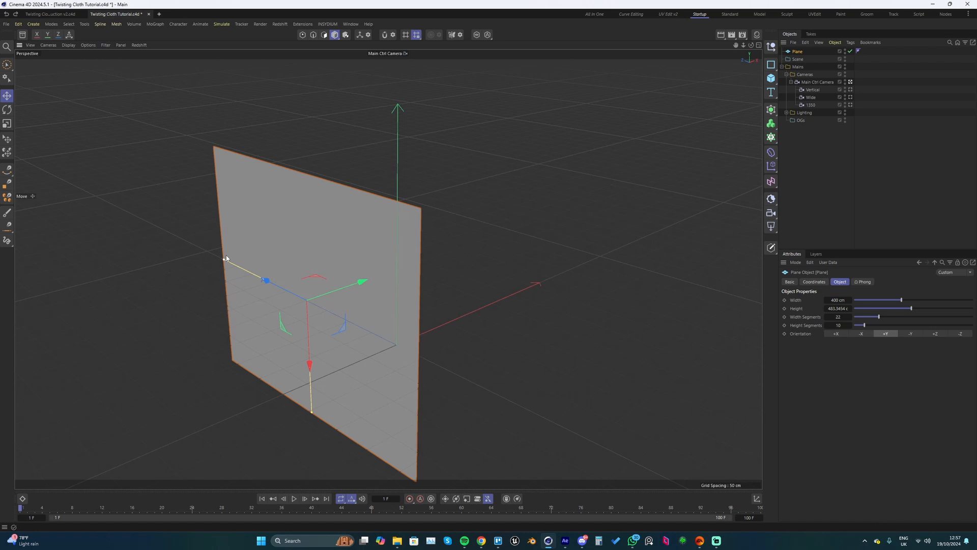
# Reduce the plane's width to about 362 cm and display its segment lines in the viewport.
pyautogui.keyDown('alt'); pyautogui.moveTo(327, 318); pyautogui.dragTo(352, 305); pyautogui.keyUp('alt')
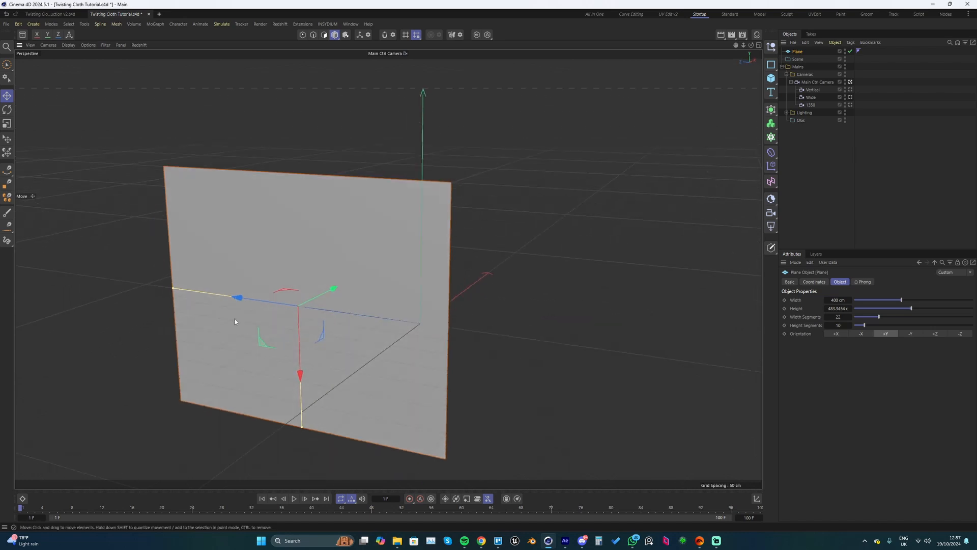
pyautogui.moveTo(302, 432); pyautogui.dragTo(301, 415)
pyautogui.keyDown('alt'); pyautogui.moveTo(329, 294); pyautogui.dragTo(305, 296); pyautogui.keyUp('alt')
pyautogui.press('n')
pyautogui.press('b')
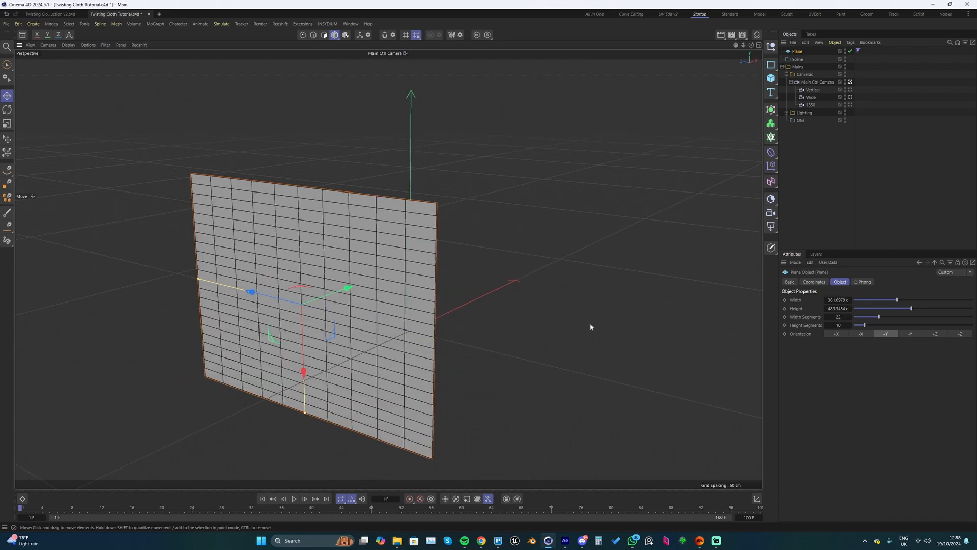
# Give the plane 18 width segments and 24 height segments, and move it so its side edge meets the world's vertical axis.
pyautogui.click(827, 317)
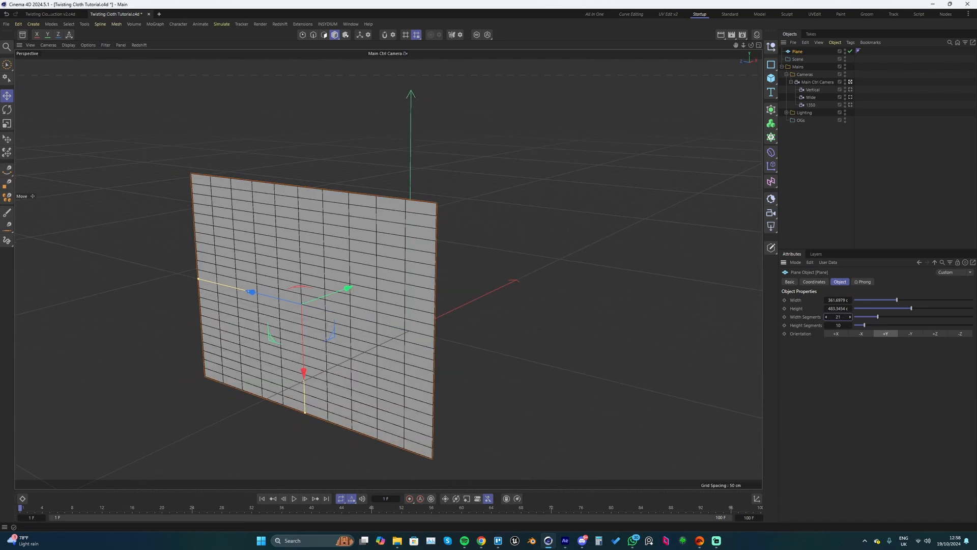
pyautogui.moveTo(838, 317); pyautogui.dragTo(856, 326)
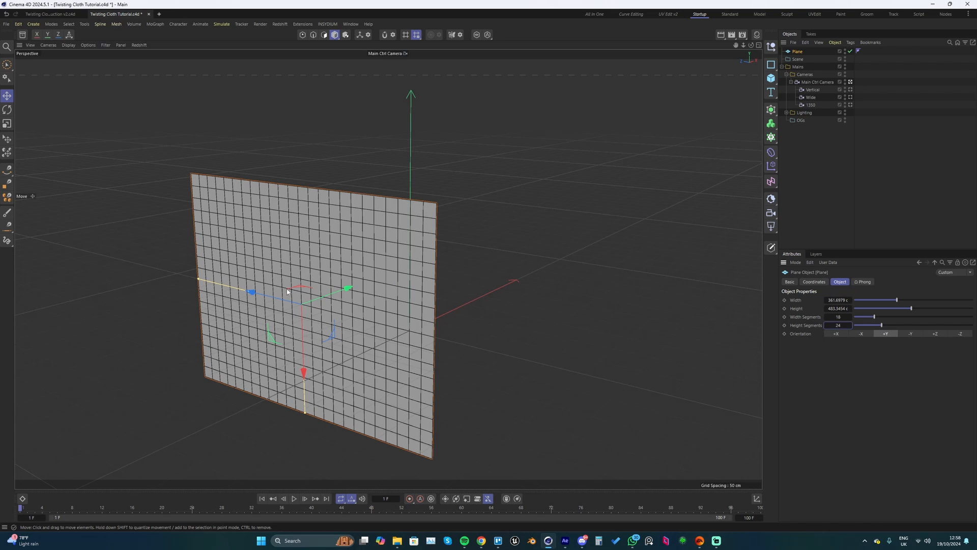
pyautogui.moveTo(273, 298); pyautogui.dragTo(256, 288)
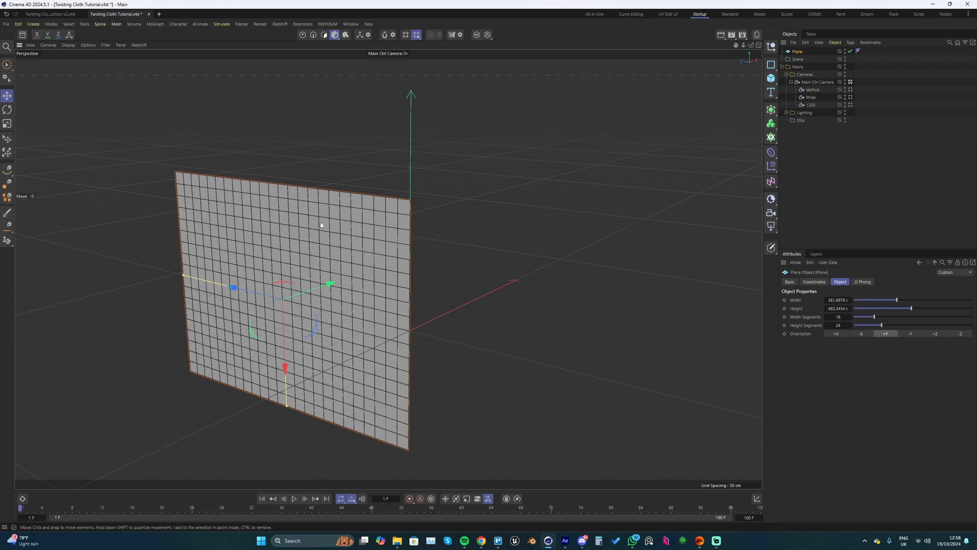
# Make the plane editable and open the Axis Center tool for it.
pyautogui.press('c')
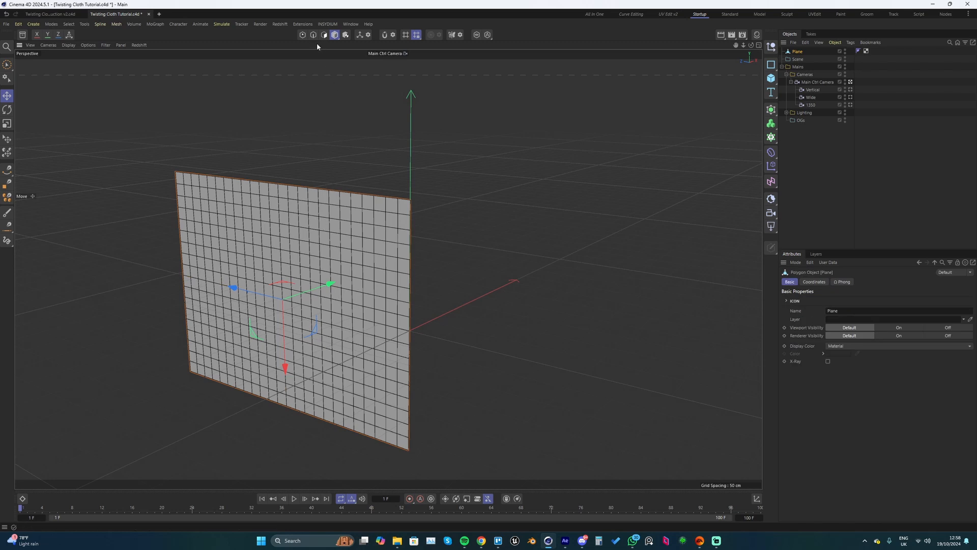
pyautogui.click(86, 24)
pyautogui.moveTo(100, 158)
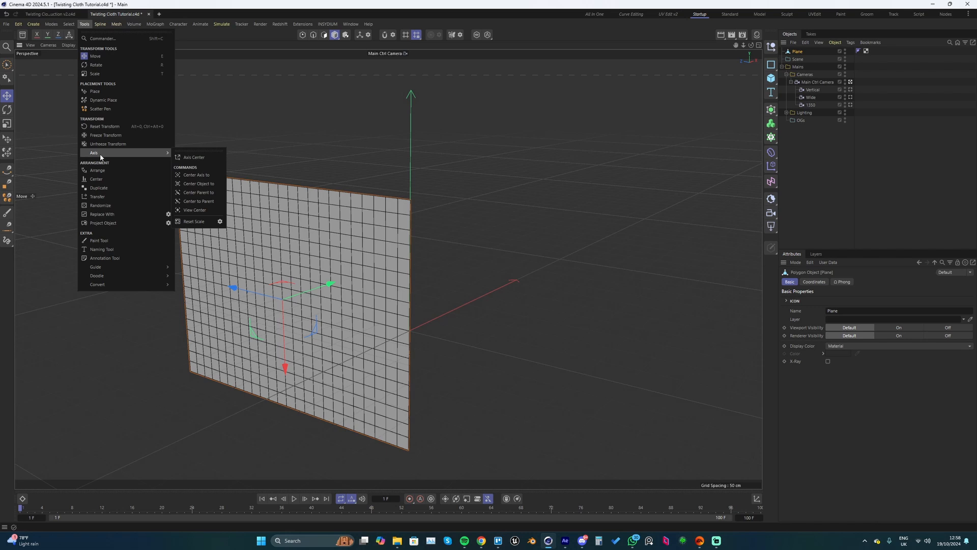
pyautogui.click(194, 157)
pyautogui.moveTo(232, 154); pyautogui.dragTo(247, 87)
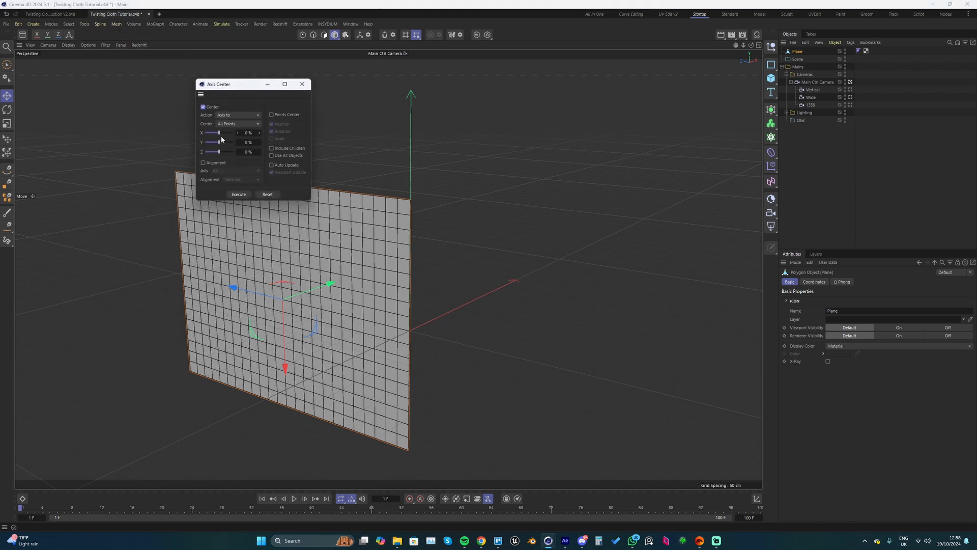
# Try shifting the plane's axis with X at 100%, undo it and reset X to 0%.
pyautogui.moveTo(220, 135); pyautogui.dragTo(233, 133)
pyautogui.click(241, 196)
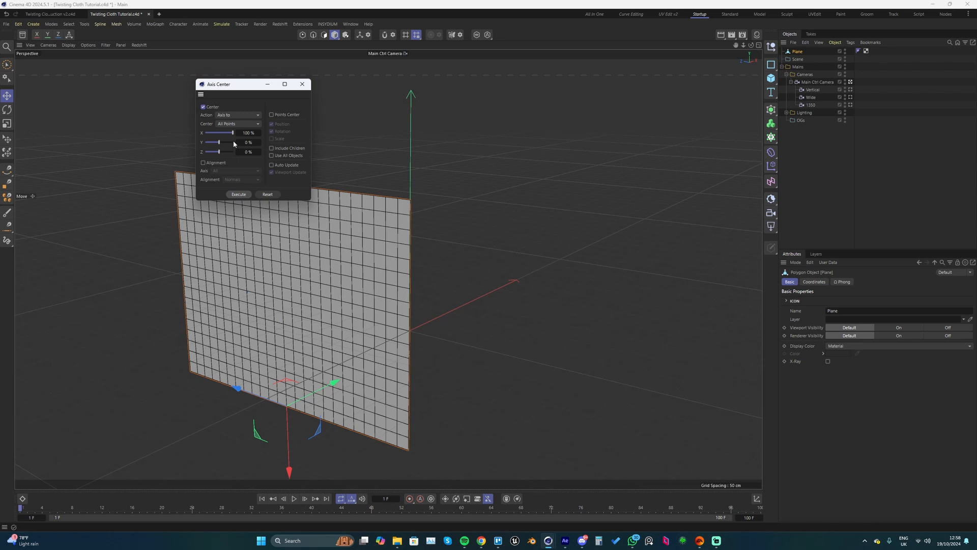
pyautogui.hotkey('ctrl', 'z')
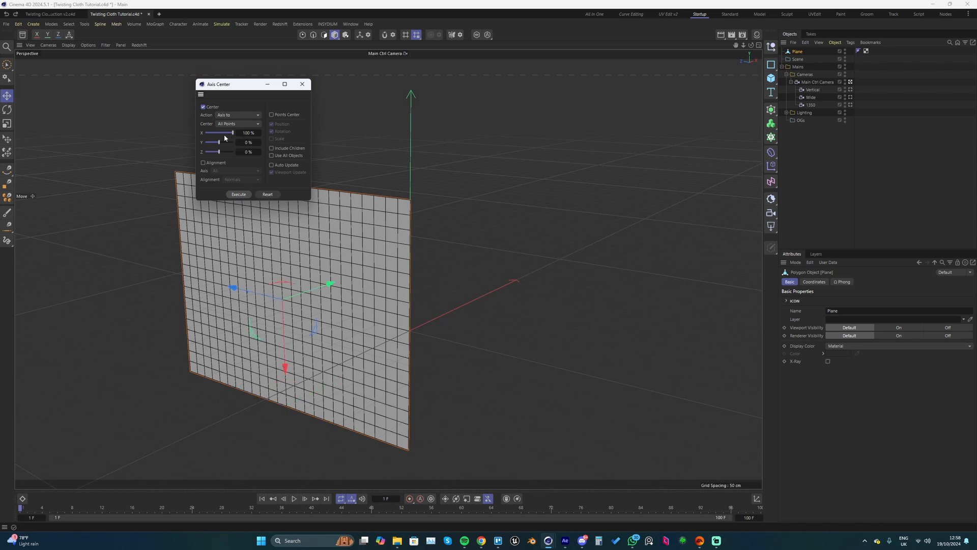
pyautogui.doubleClick(250, 133)
pyautogui.write('0')
pyautogui.press('Return')
# Try shifting the plane's axis with Z at 100%.
pyautogui.doubleClick(242, 152)
pyautogui.write('100')
pyautogui.press('Return')
pyautogui.click(239, 195)
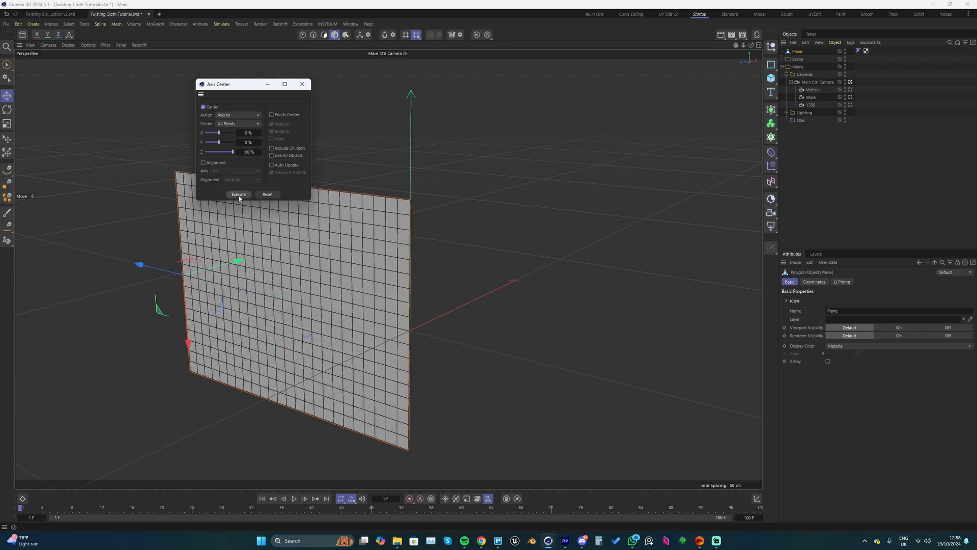
# Place the plane's axis on its opposite side edge with Z at -100% and close Axis Center.
pyautogui.click(245, 152)
pyautogui.press('BackSpace')
pyautogui.write('-100')
pyautogui.press('Return')
pyautogui.click(239, 194)
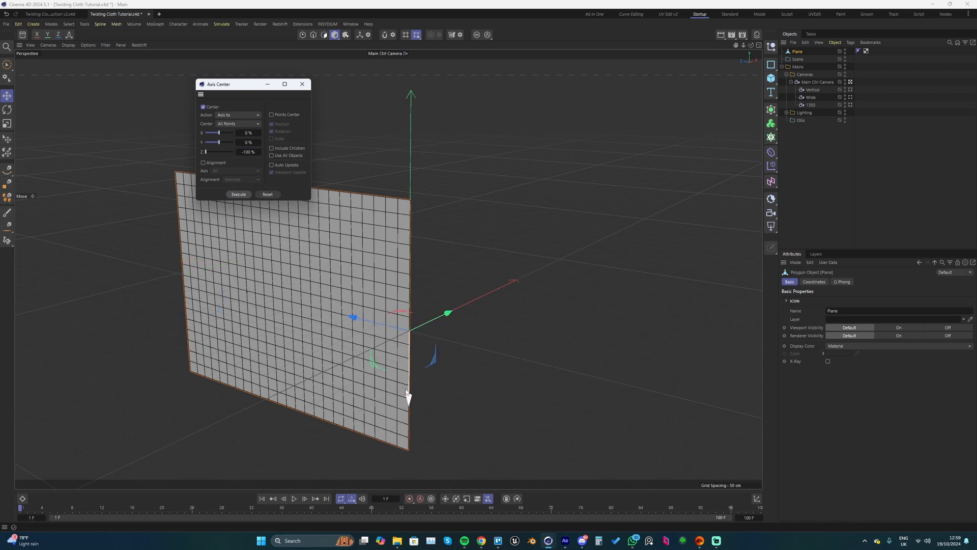
pyautogui.click(300, 86)
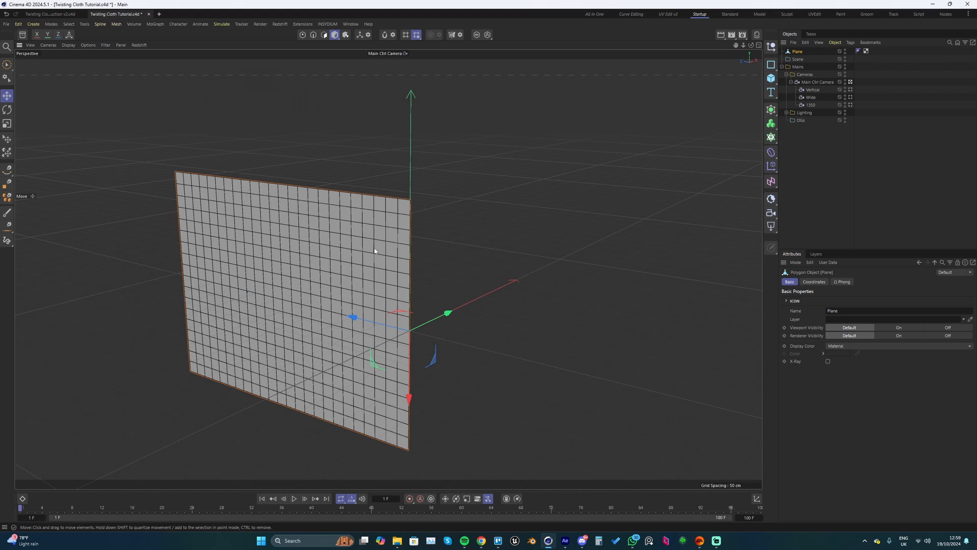
# Nest the plane in a new Cloner and set the cloner's mode to Radial.
pyautogui.keyDown('alt'); pyautogui.moveTo(374, 286); pyautogui.dragTo(485, 239); pyautogui.keyUp('alt')
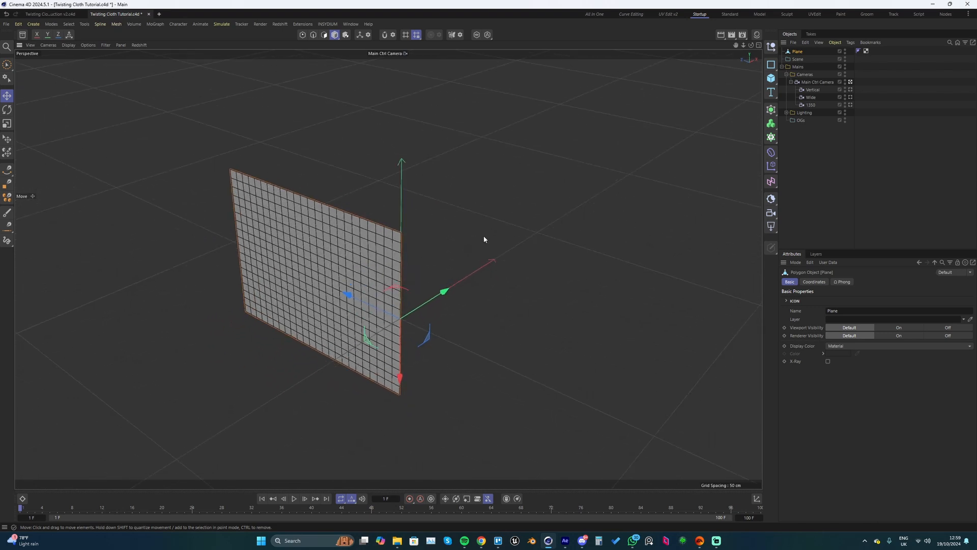
pyautogui.keyDown('alt'); pyautogui.click(771, 139); pyautogui.keyUp('alt')
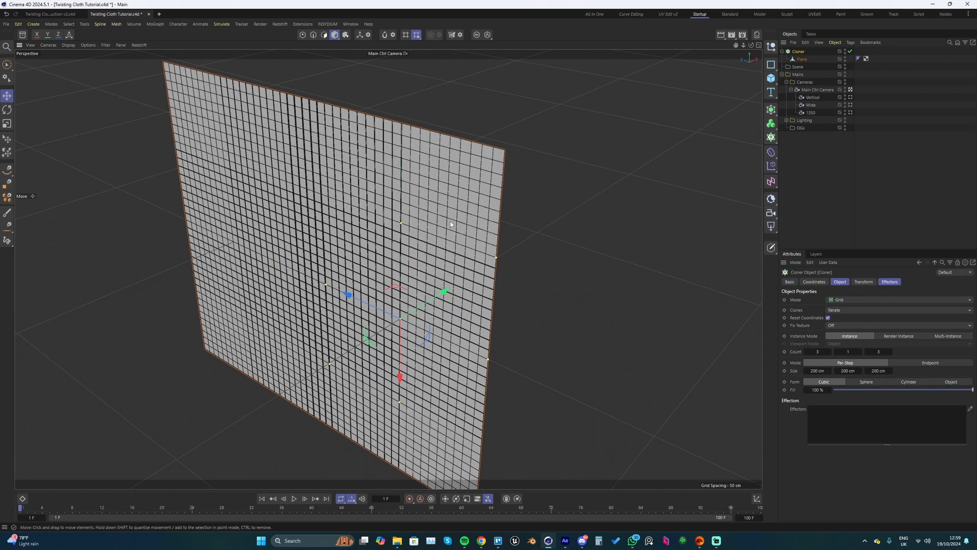
pyautogui.keyDown('alt'); pyautogui.moveTo(450, 221); pyautogui.dragTo(501, 257); pyautogui.keyUp('alt')
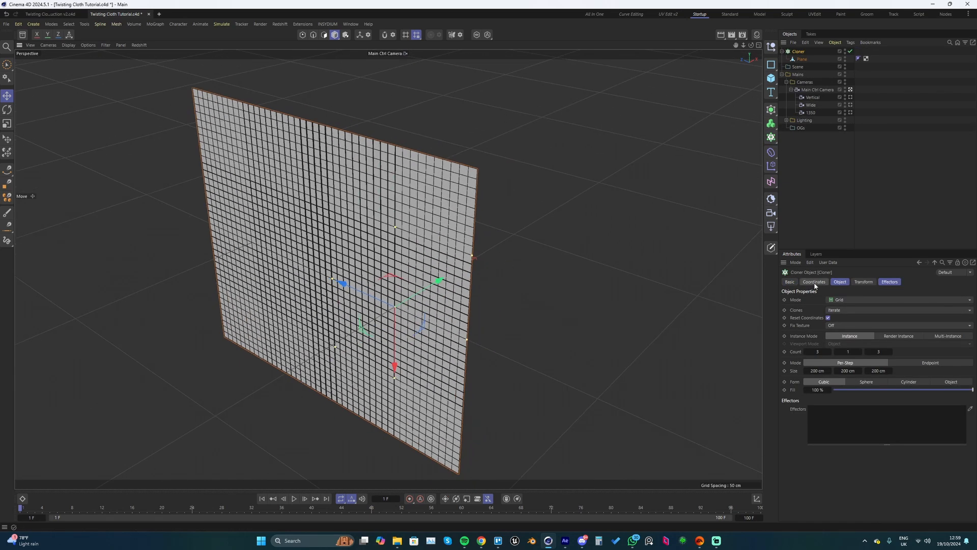
pyautogui.click(838, 299)
pyautogui.click(849, 326)
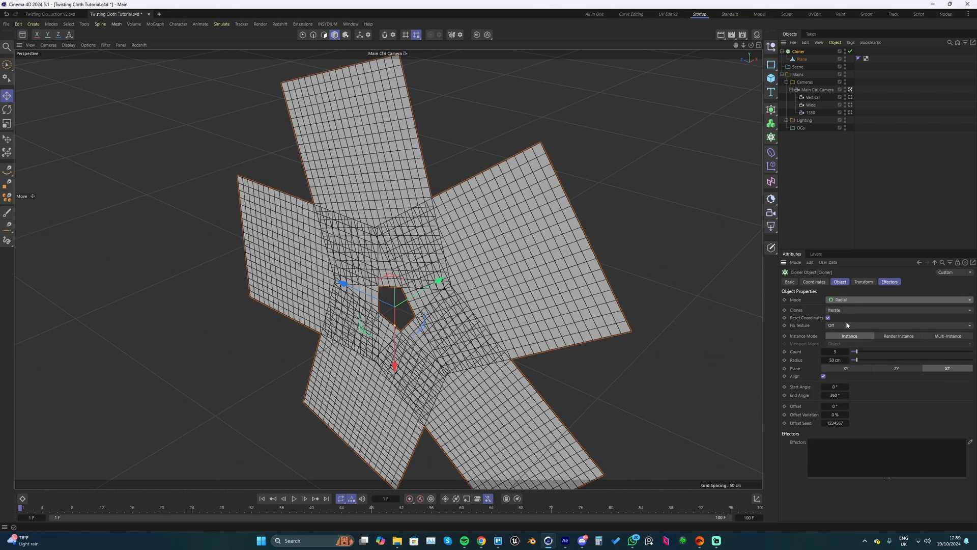
# Compare the radial cloner's plane orientations and keep ZY so the sheets stand upright around the vertical axis.
pyautogui.click(894, 371)
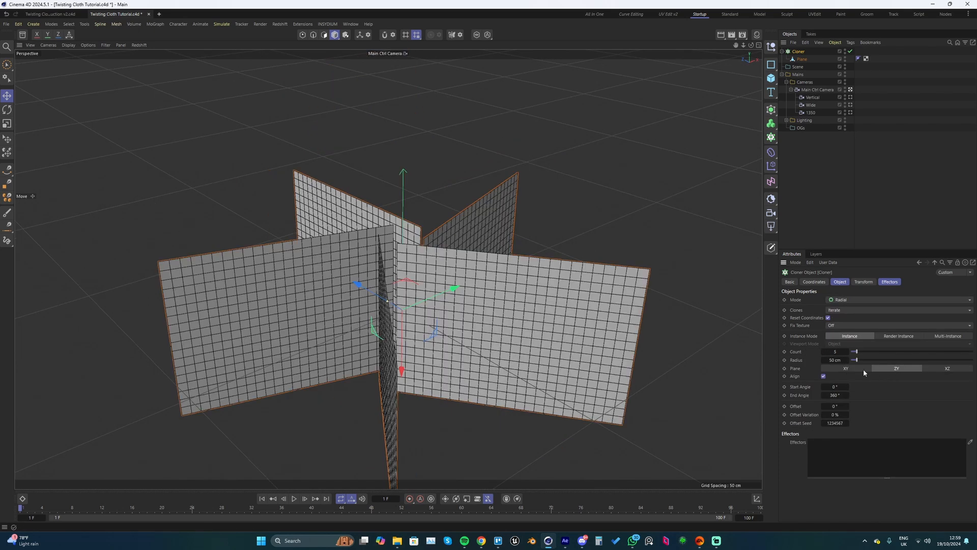
pyautogui.keyDown('alt'); pyautogui.moveTo(432, 294); pyautogui.dragTo(438, 323); pyautogui.keyUp('alt')
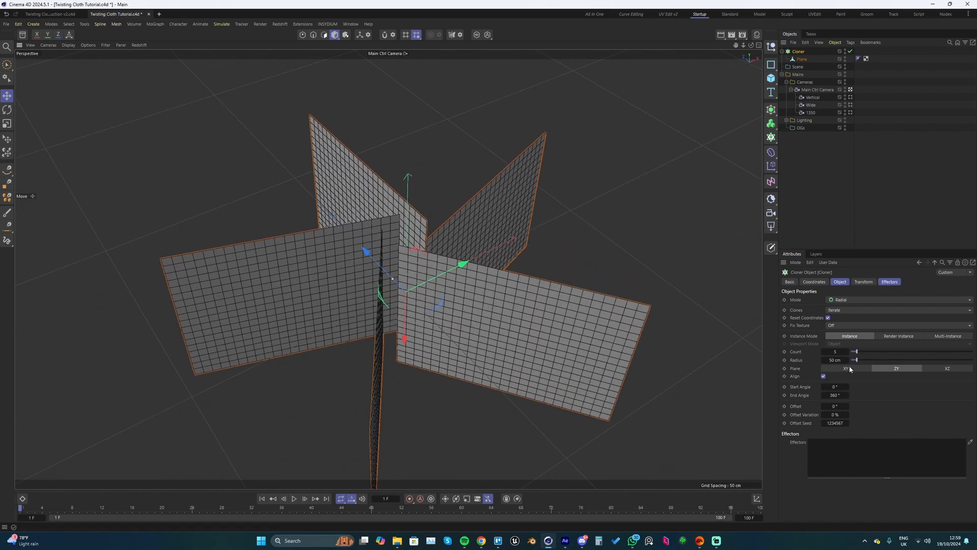
pyautogui.click(849, 369)
pyautogui.click(895, 368)
pyautogui.keyDown('alt'); pyautogui.moveTo(457, 284); pyautogui.dragTo(464, 277); pyautogui.keyUp('alt')
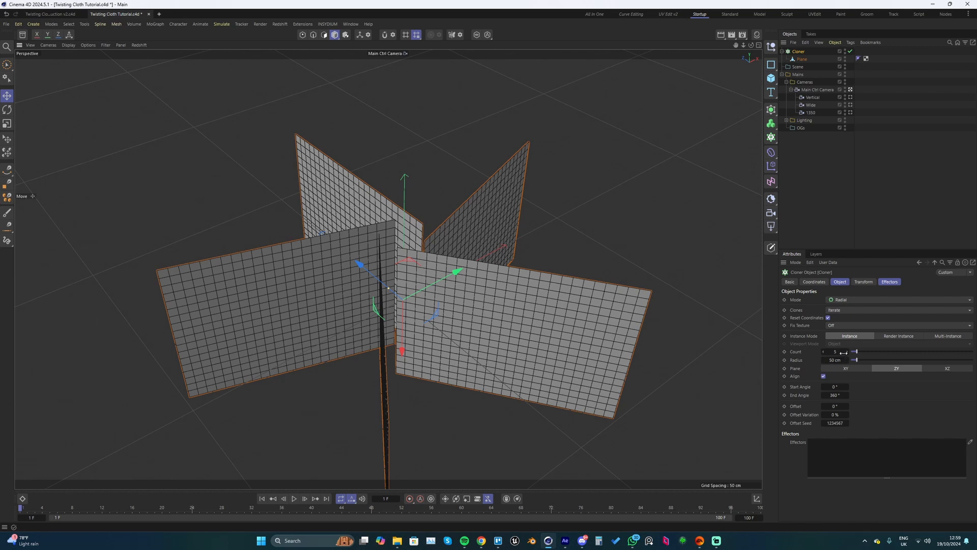
# Set the cloner's count to 10, radius to 0 cm and start angle to 308°, leaving its offset at 0°.
pyautogui.moveTo(843, 356); pyautogui.dragTo(823, 359)
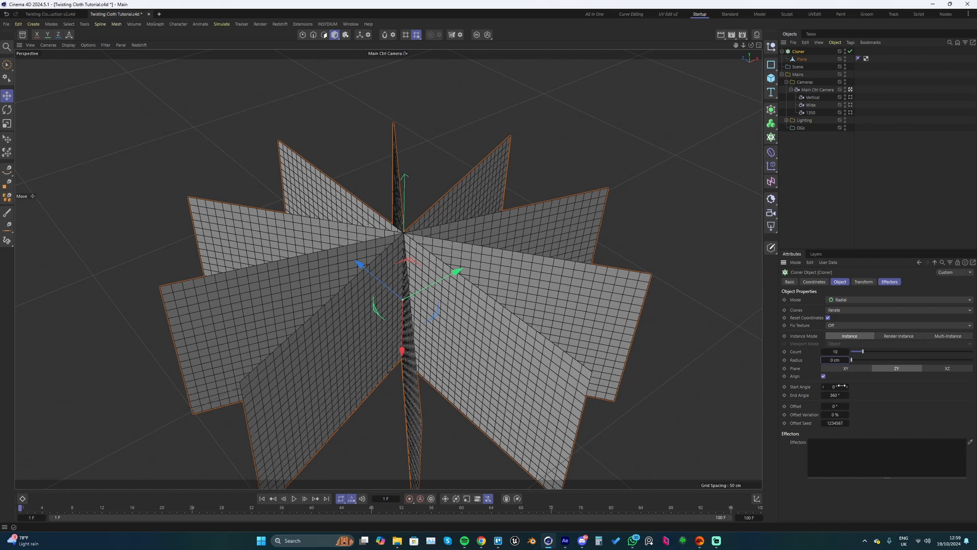
pyautogui.moveTo(836, 386); pyautogui.dragTo(952, 386)
pyautogui.keyDown('alt'); pyautogui.moveTo(396, 275); pyautogui.dragTo(565, 290); pyautogui.keyUp('alt')
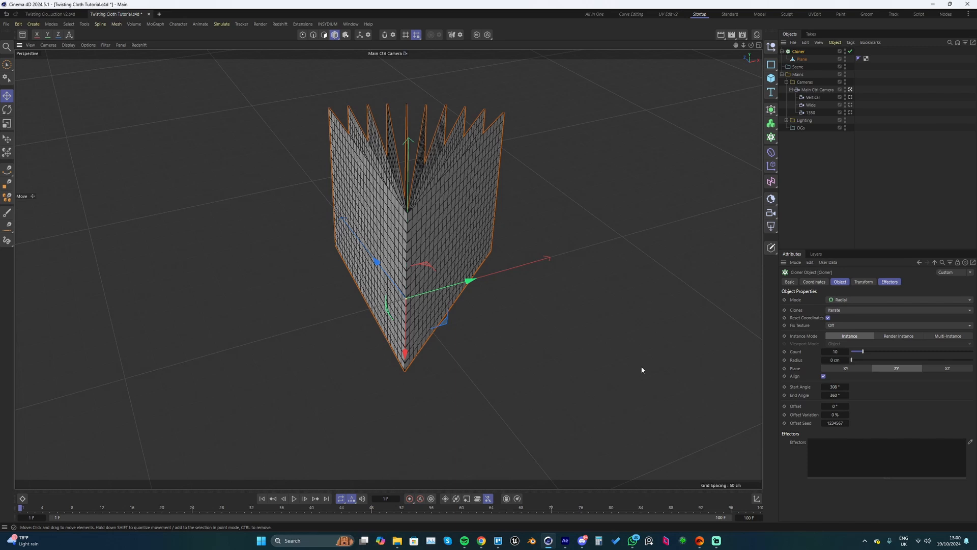
pyautogui.moveTo(837, 407)
pyautogui.mouseDown()
pyautogui.moveTo(849, 408)
pyautogui.moveTo(809, 407)
pyautogui.moveTo(855, 406)
pyautogui.mouseUp()
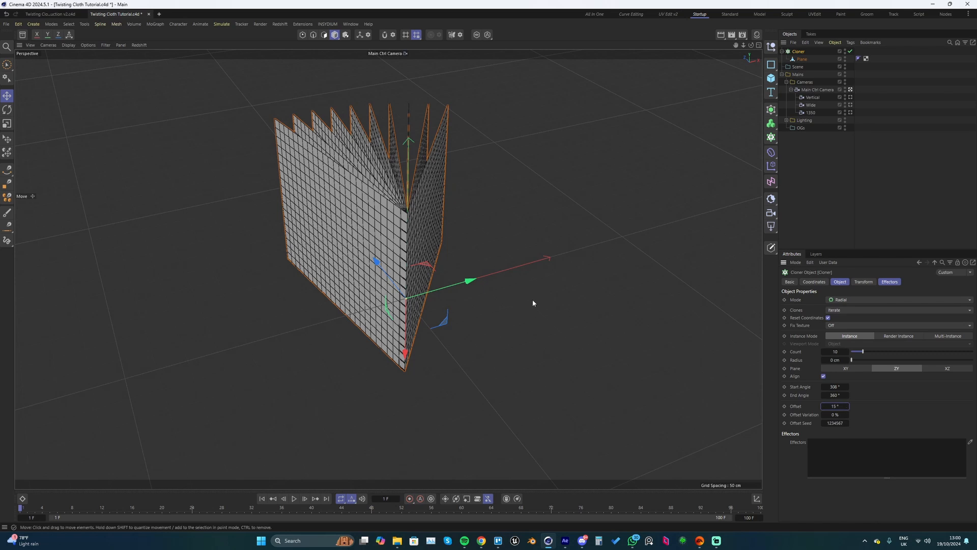
pyautogui.hotkey('ctrl', 'z')
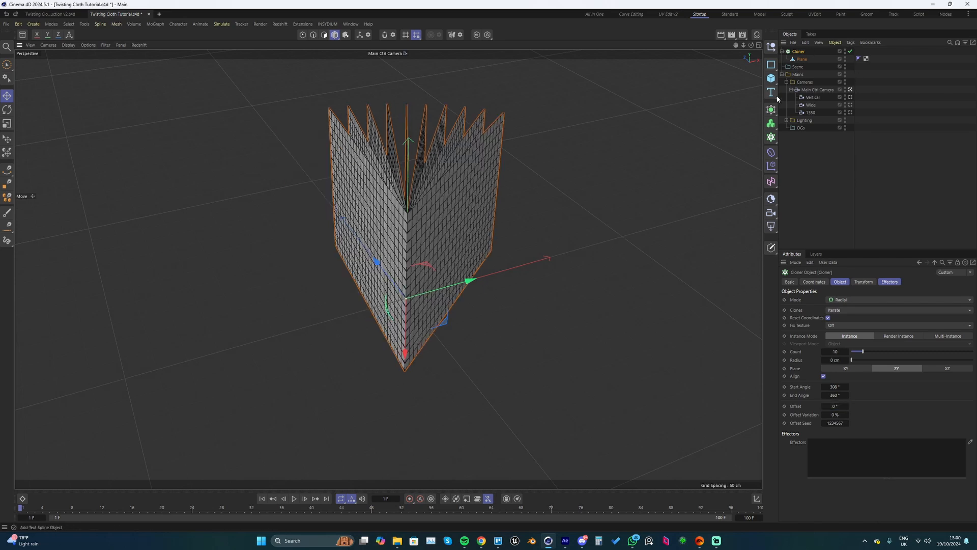
# Add a Plain effector to the cloner, with position disabled and rotation enabled.
pyautogui.click(772, 167)
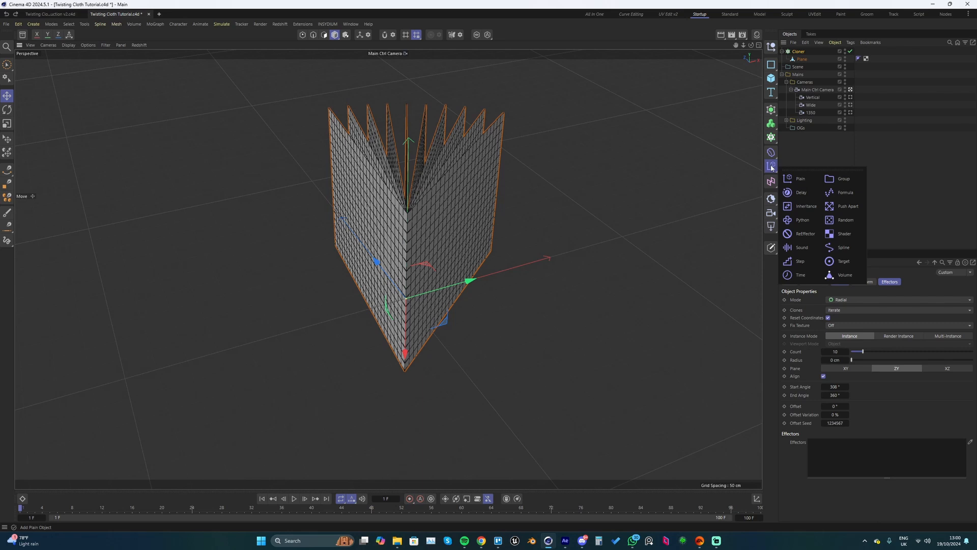
pyautogui.click(800, 180)
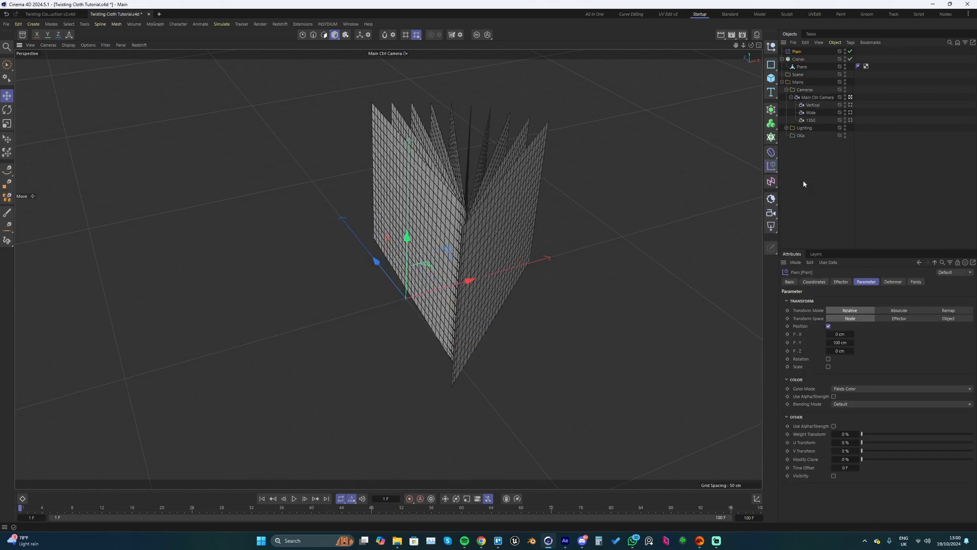
pyautogui.click(829, 326)
pyautogui.click(829, 334)
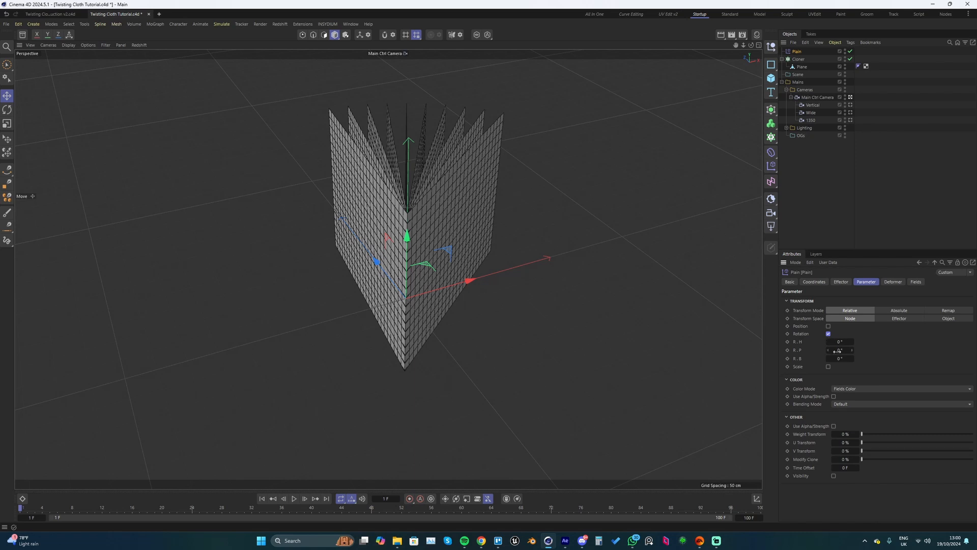
# Keyframe the Plain effector's pitch rotation from 0° at frame 1 to -380° at frame 72.
pyautogui.moveTo(838, 343)
pyautogui.mouseDown()
pyautogui.moveTo(852, 350)
pyautogui.moveTo(831, 351)
pyautogui.mouseUp()
pyautogui.rightClick(829, 351)
pyautogui.click(788, 351)
pyautogui.click(386, 509)
pyautogui.moveTo(490, 508); pyautogui.dragTo(551, 511)
pyautogui.moveTo(842, 350); pyautogui.dragTo(779, 352)
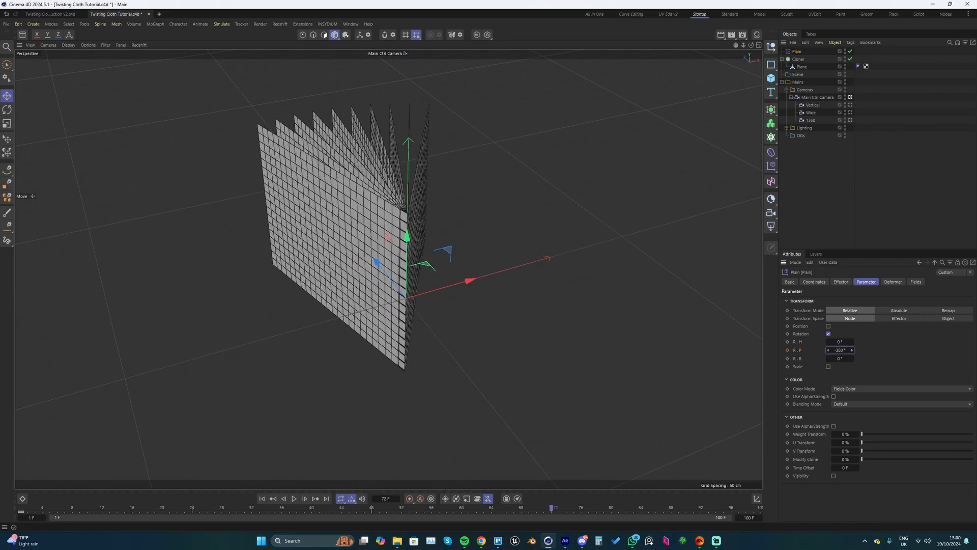
pyautogui.click(787, 350)
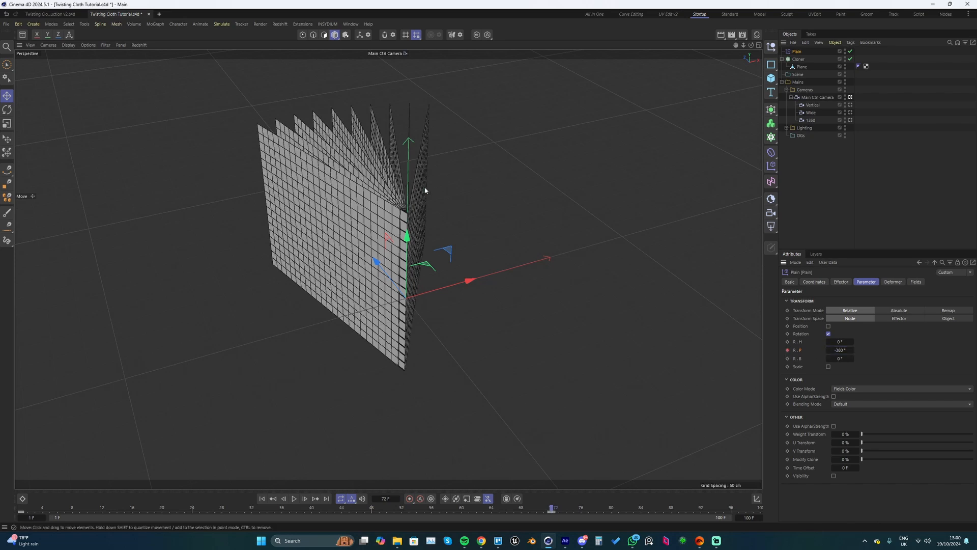
# Play back the rotation animation to check it, and return to the first frame.
pyautogui.press('F8')
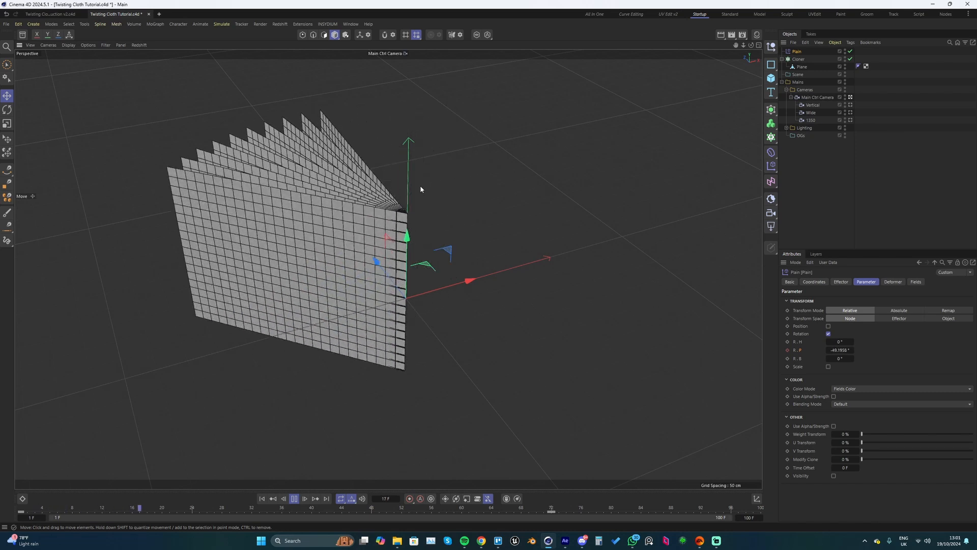
pyautogui.press('F8')
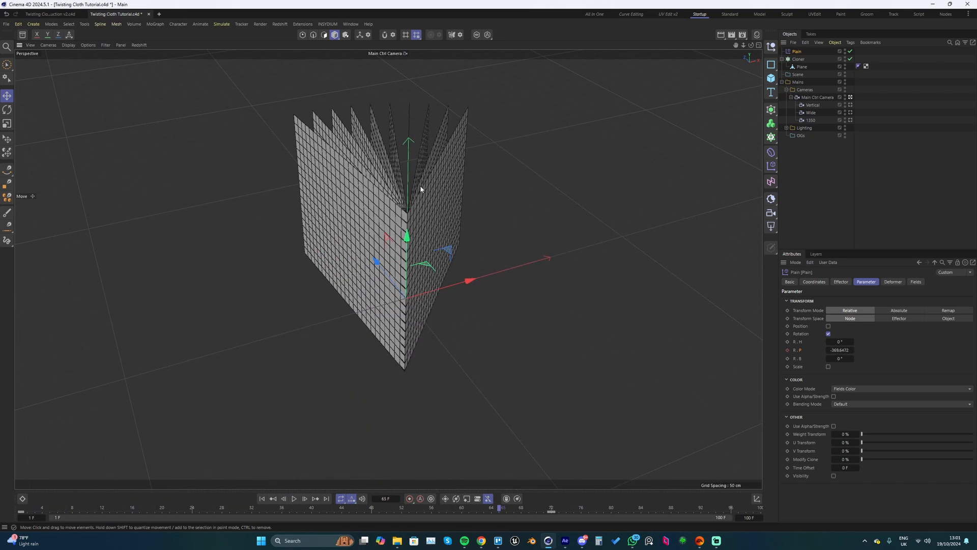
pyautogui.hotkey('shift', 'f')
# Add a Cloth simulation tag to the Cloner and play the simulation.
pyautogui.click(420, 189)
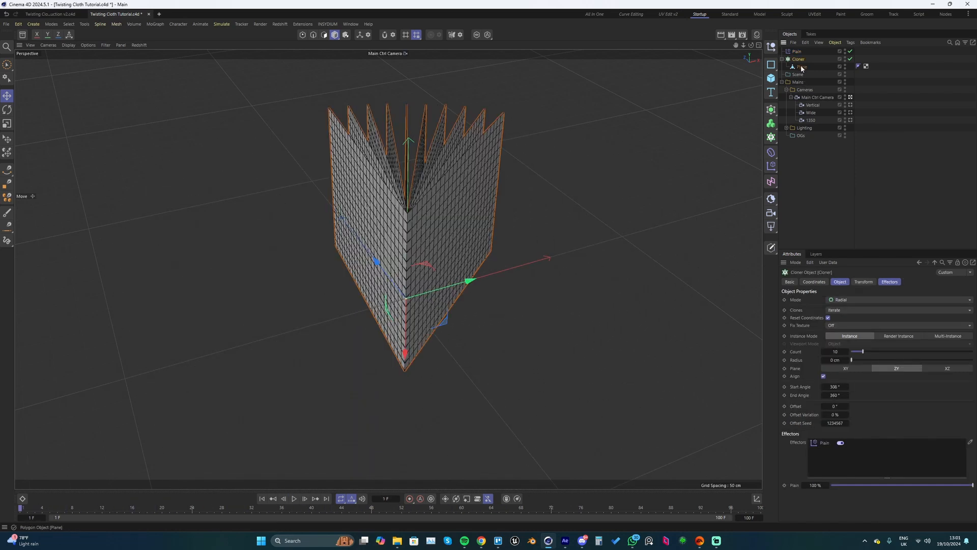
pyautogui.rightClick(800, 62)
pyautogui.moveTo(835, 179)
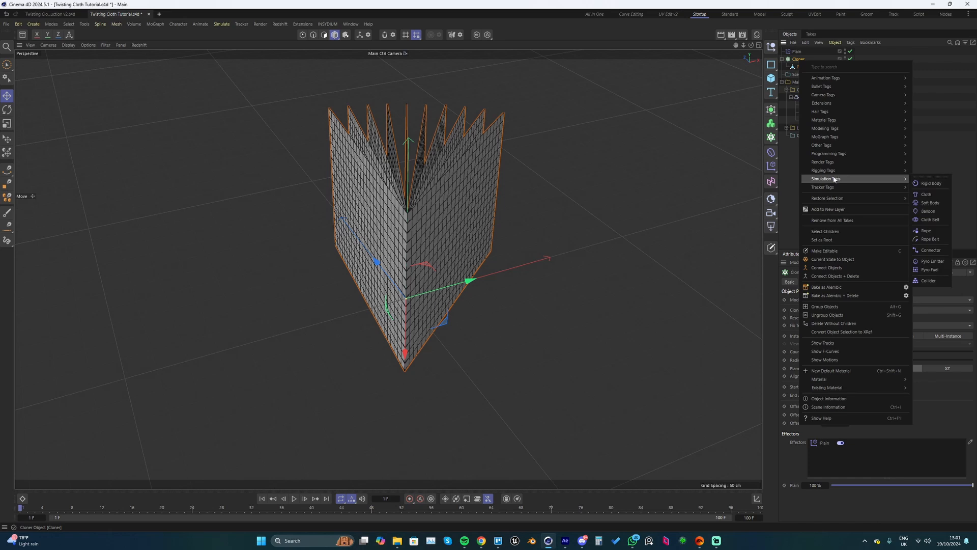
pyautogui.click(925, 196)
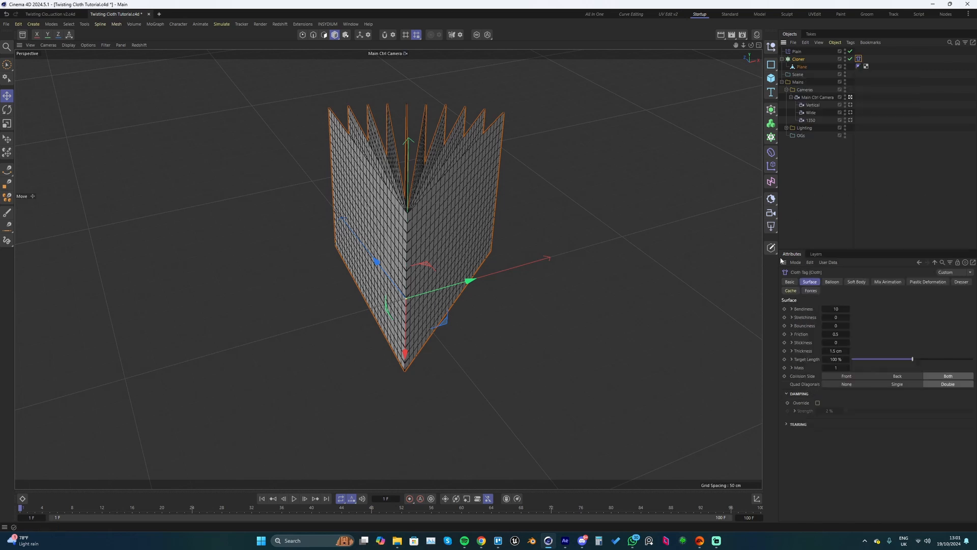
pyautogui.press('F8')
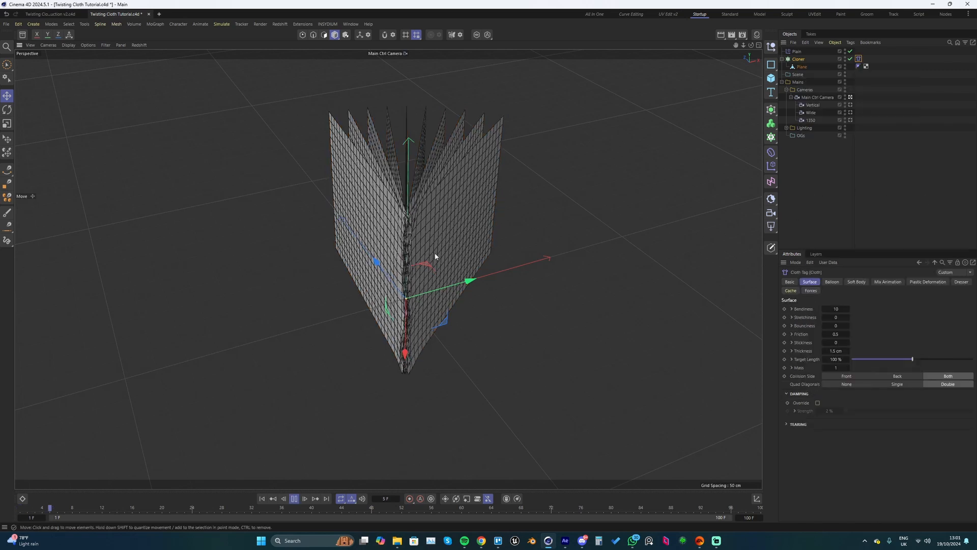
# Stop playback, return to the first frame, and set the project's simulation gravity to 0 cm.
pyautogui.press('F8')
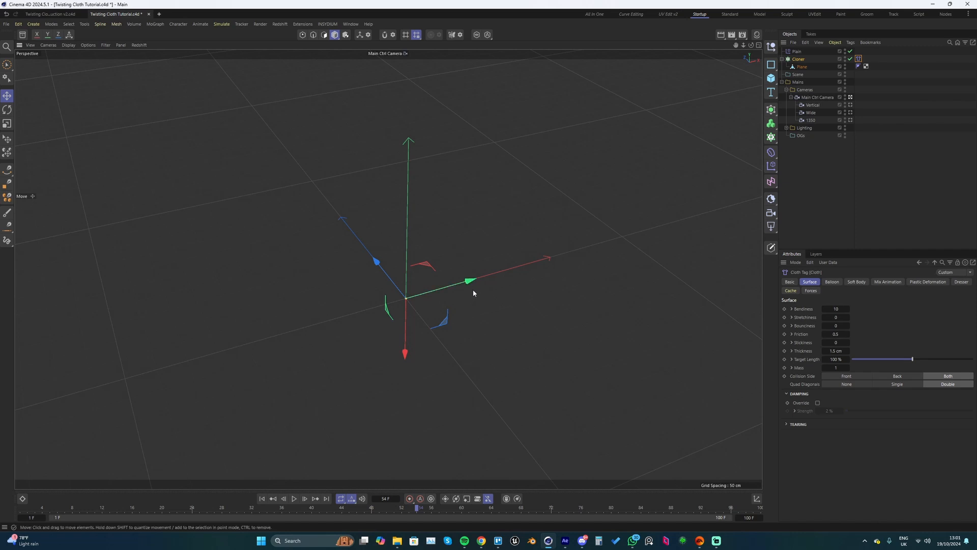
pyautogui.hotkey('shift', 'f')
pyautogui.hotkey('ctrl', 'd')
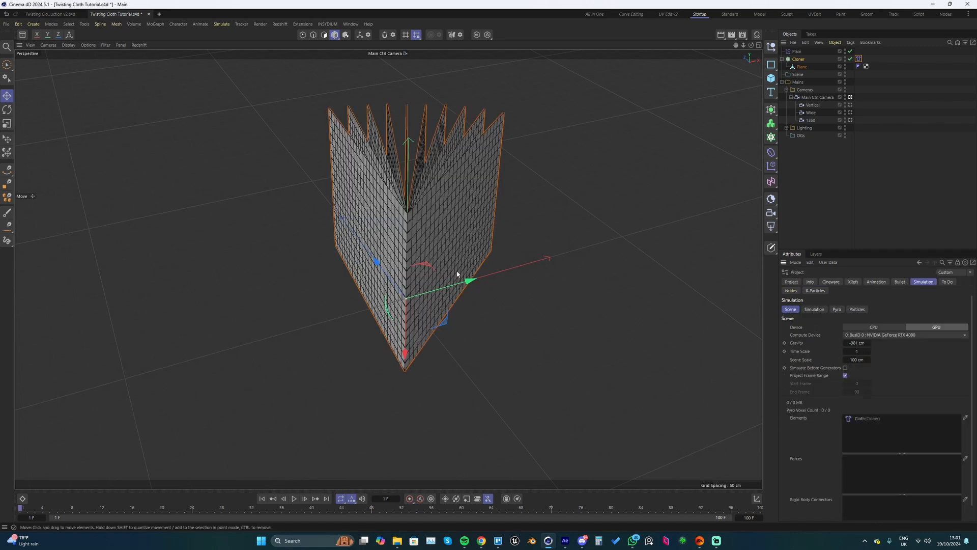
pyautogui.click(860, 343)
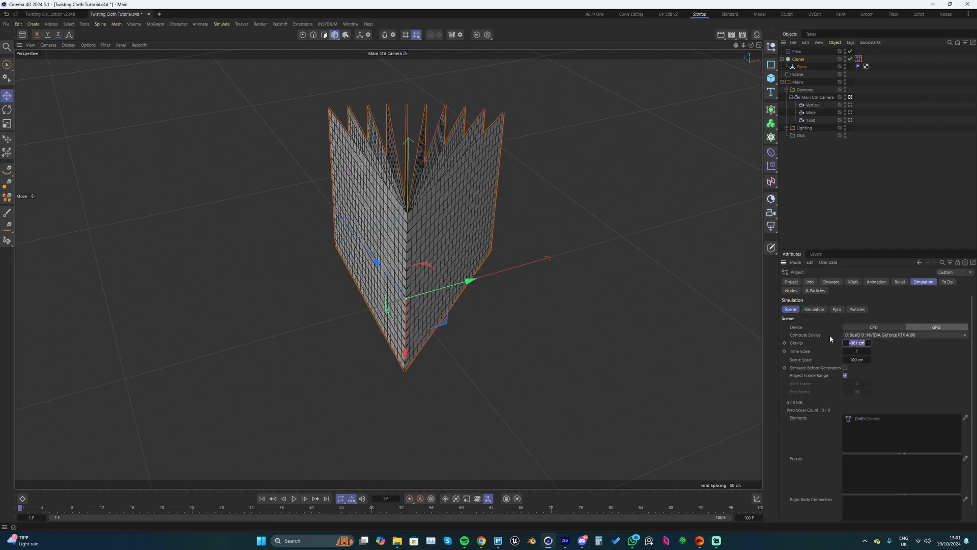
pyautogui.write('0')
pyautogui.press('Return')
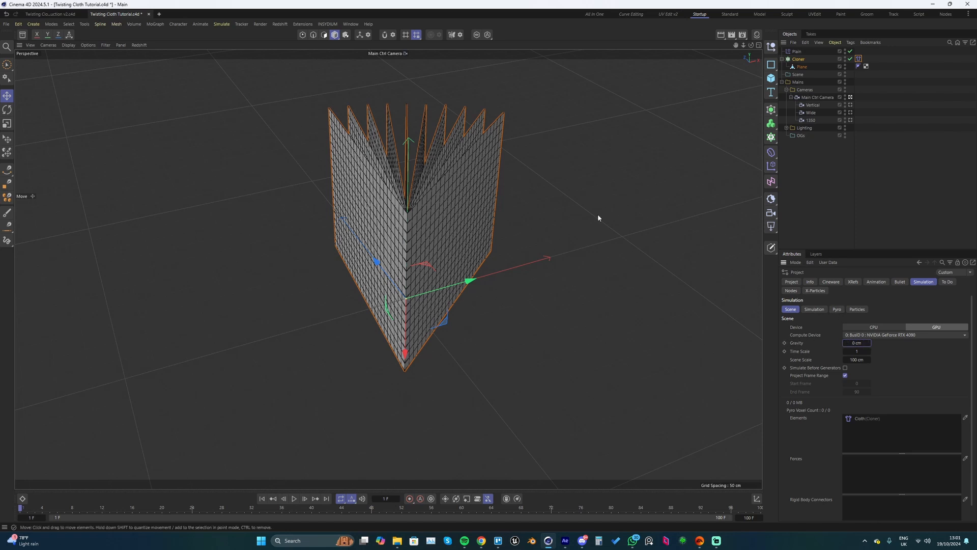
# Play the cloth simulation without gravity and return to the first frame.
pyautogui.press('F8')
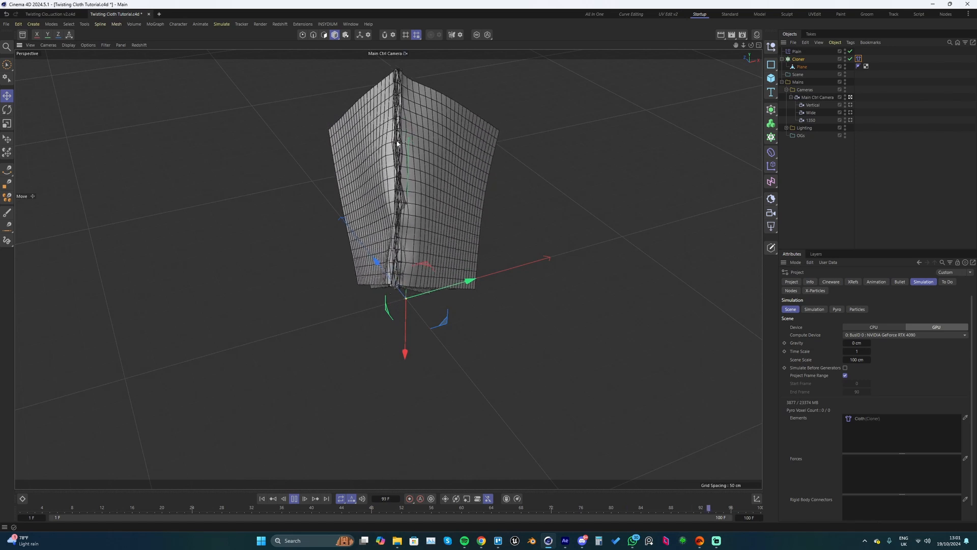
pyautogui.press('F8')
pyautogui.hotkey('shift', 'f')
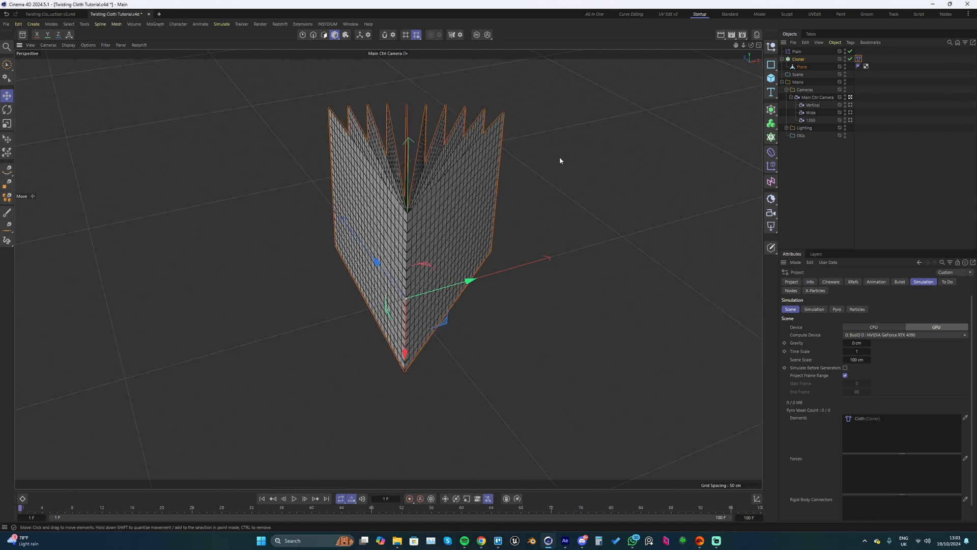
# Turn off Reset Coordinates on the Cloner so its clones follow the child Plane's own position.
pyautogui.scroll(2, 436, 210)
pyautogui.click(798, 59)
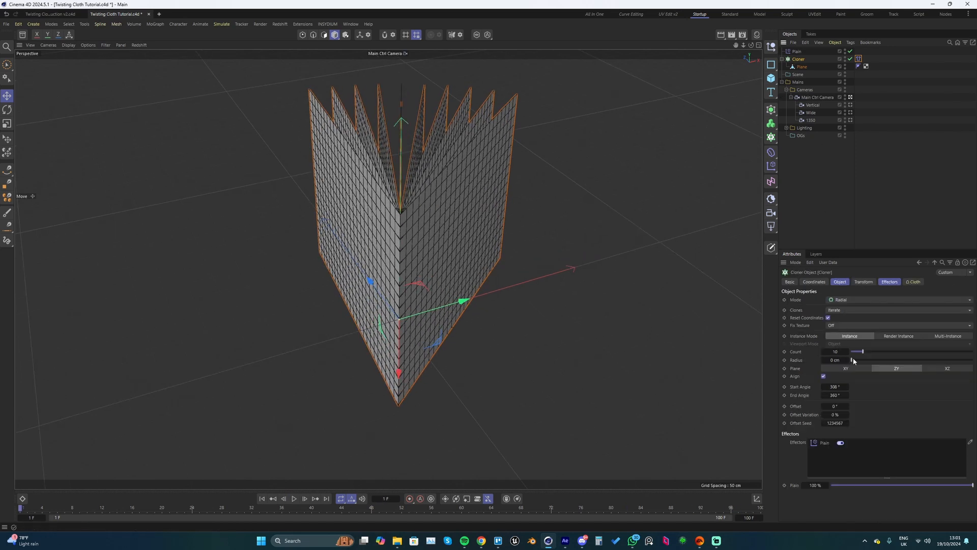
pyautogui.click(793, 67)
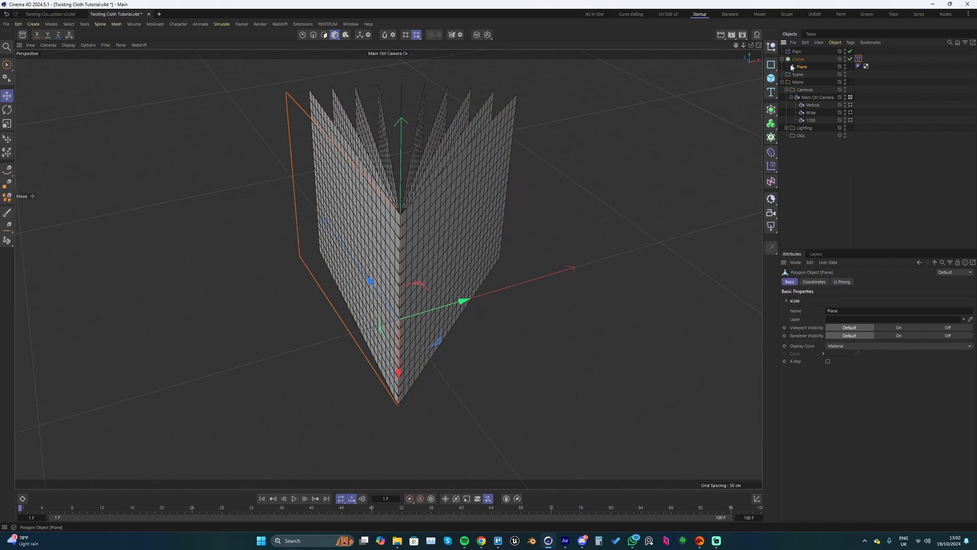
pyautogui.click(799, 60)
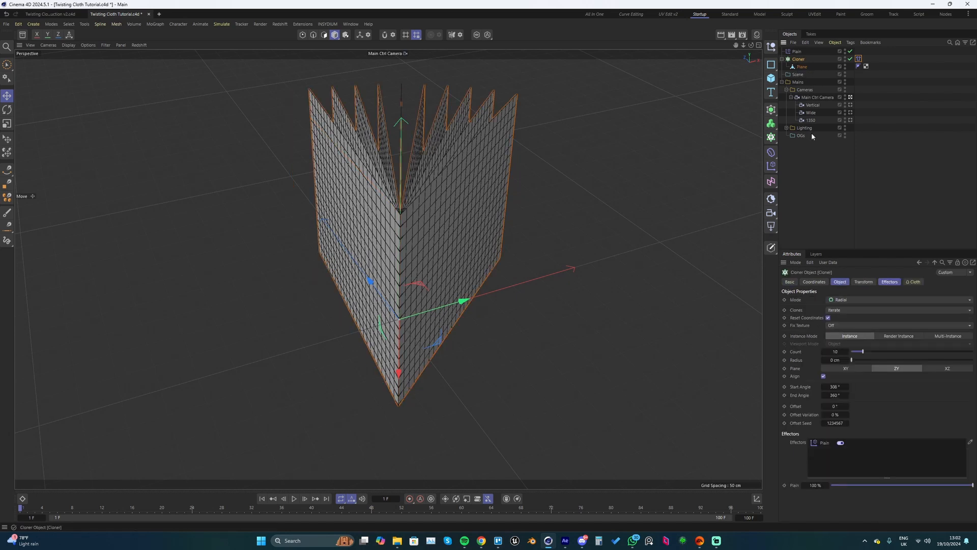
pyautogui.click(828, 317)
# Move the child Plane slightly outward along its Z axis to open a small gap at the cloner's centre.
pyautogui.click(801, 66)
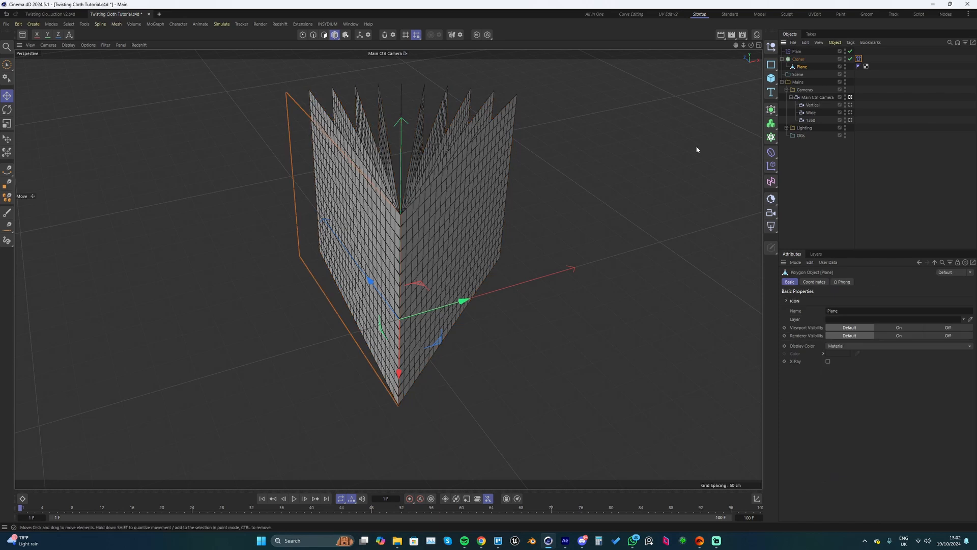
pyautogui.keyDown('alt'); pyautogui.moveTo(465, 241); pyautogui.dragTo(471, 230); pyautogui.keyUp('alt')
pyautogui.keyDown('alt'); pyautogui.moveTo(489, 230); pyautogui.dragTo(487, 238); pyautogui.keyUp('alt')
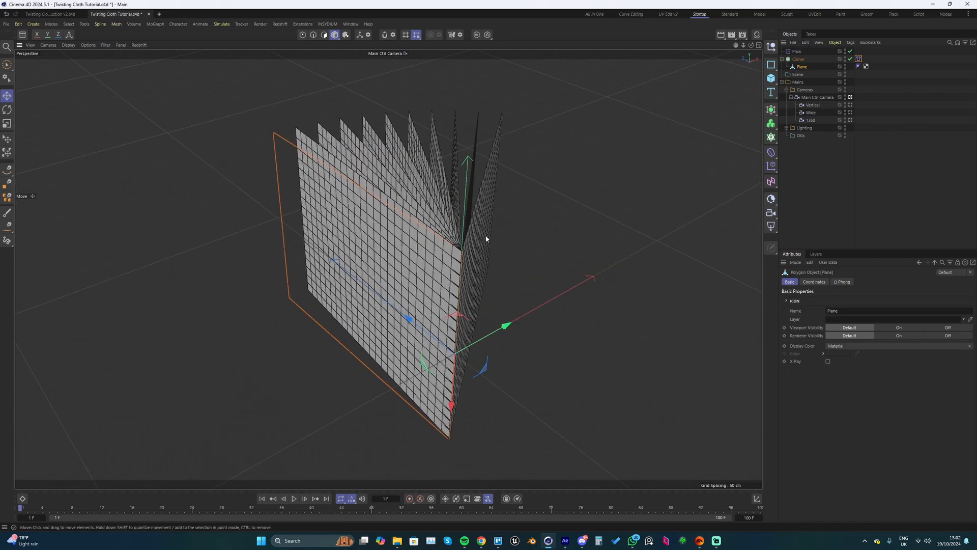
pyautogui.moveTo(412, 320); pyautogui.dragTo(406, 319)
pyautogui.scroll(8, 462, 290)
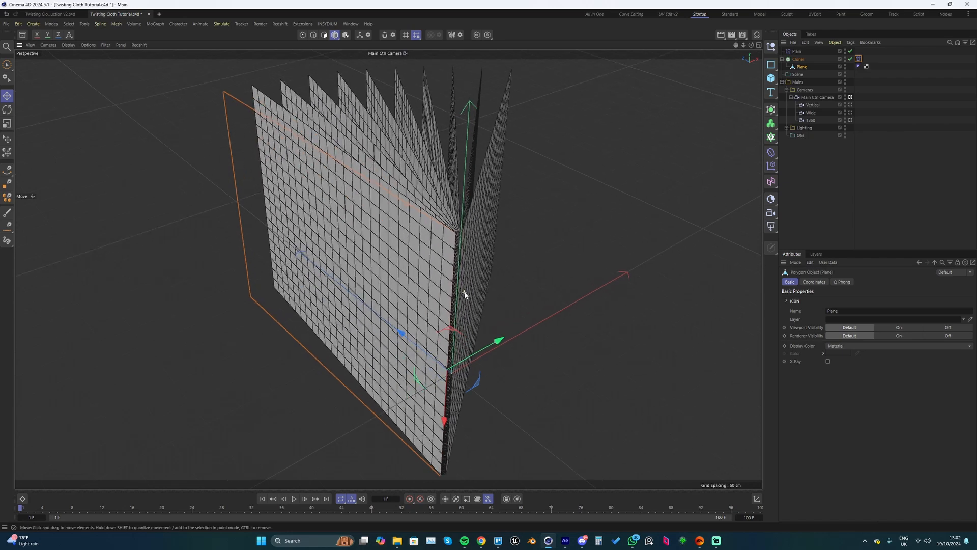
pyautogui.keyDown('alt'); pyautogui.moveTo(450, 232); pyautogui.dragTo(429, 201); pyautogui.keyUp('alt')
pyautogui.scroll(2, 449, 232)
pyautogui.scroll(-5, 429, 203)
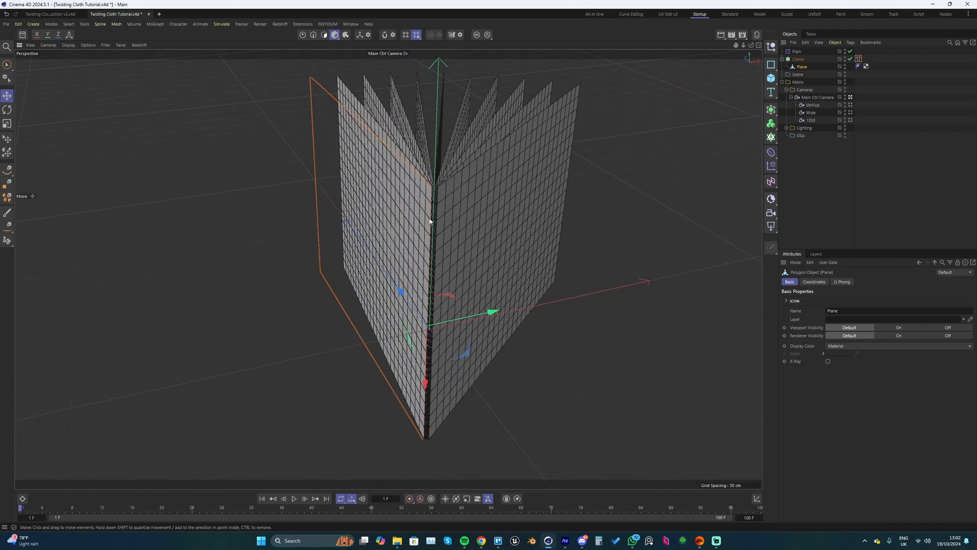
# Play the cloth simulation with the offset clones, rewind it, and replay it with nothing selected.
pyautogui.press('F8')
pyautogui.keyDown('alt'); pyautogui.moveTo(424, 214); pyautogui.dragTo(426, 238); pyautogui.keyUp('alt')
pyautogui.scroll(-5, 426, 240)
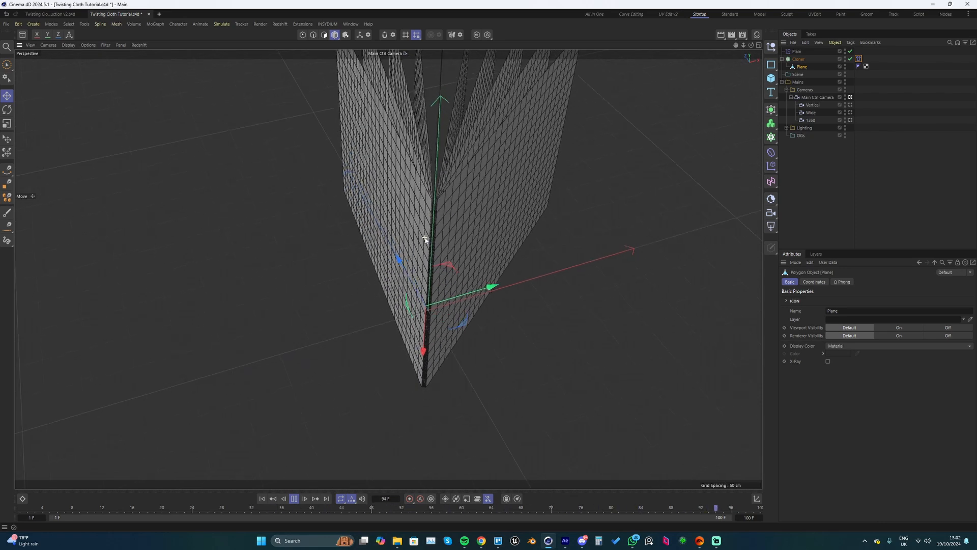
pyautogui.hotkey('shift', 'f')
pyautogui.keyDown('alt'); pyautogui.moveTo(425, 238); pyautogui.dragTo(429, 218); pyautogui.keyUp('alt')
pyautogui.press('F8')
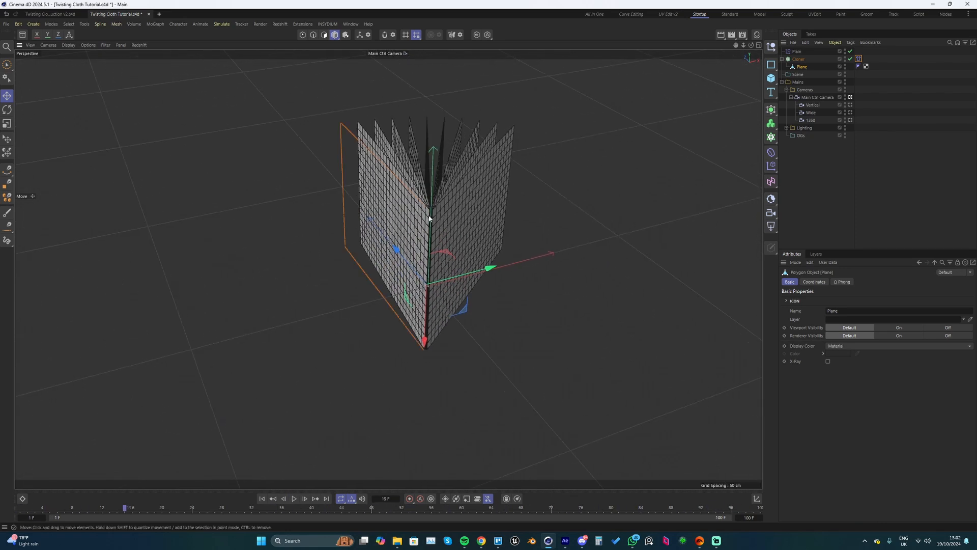
pyautogui.click(491, 163)
pyautogui.press('F8')
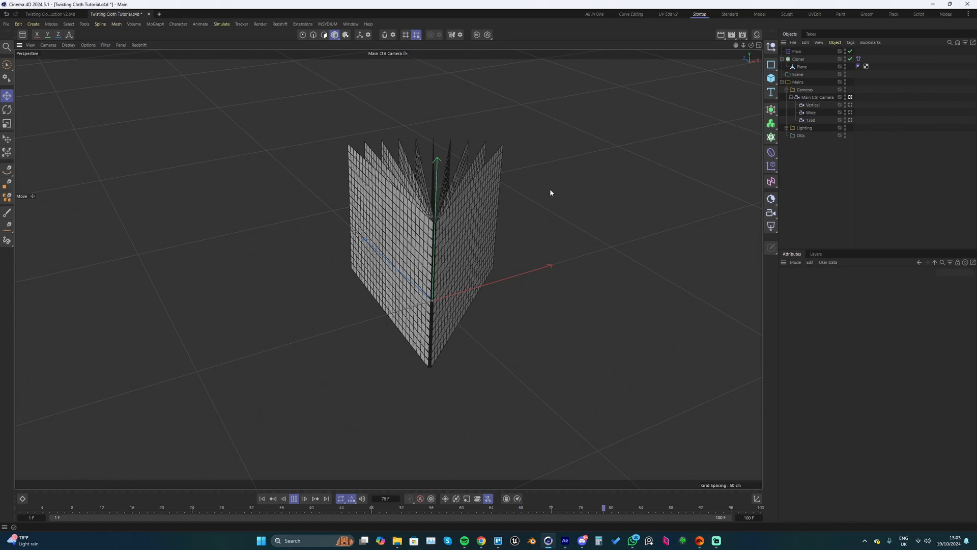
# Enable With Pins in the Cloth tag's Mix Animation settings, set Influence to 50%, and stop playback.
pyautogui.click(859, 59)
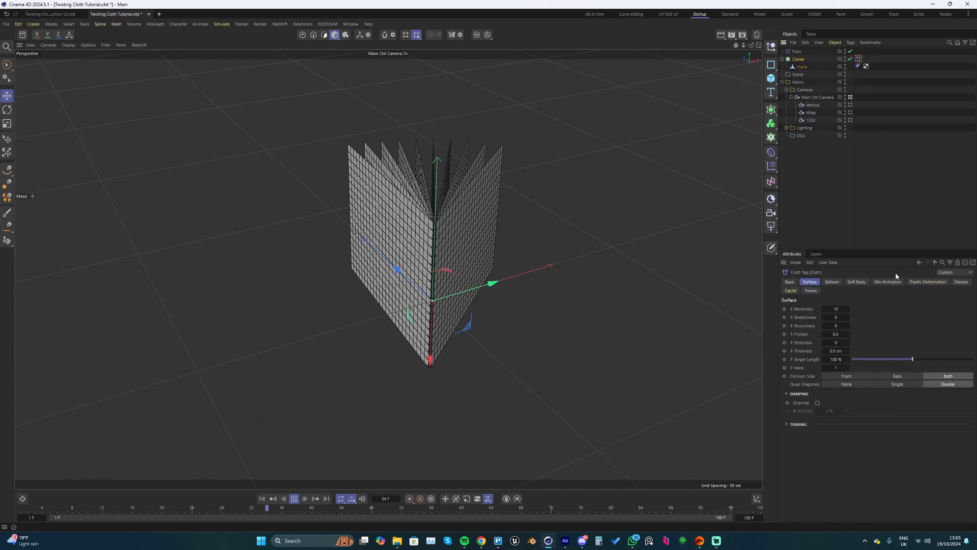
pyautogui.click(888, 282)
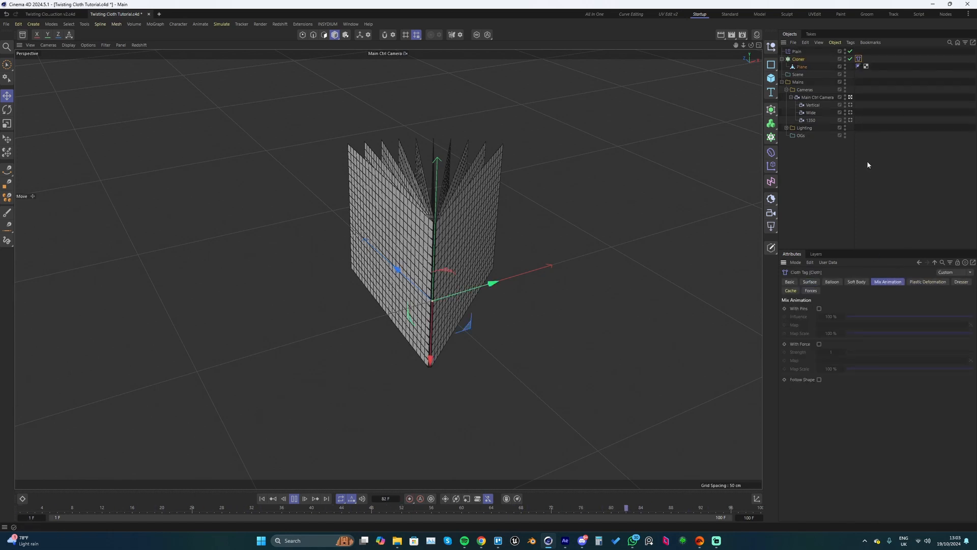
pyautogui.click(819, 309)
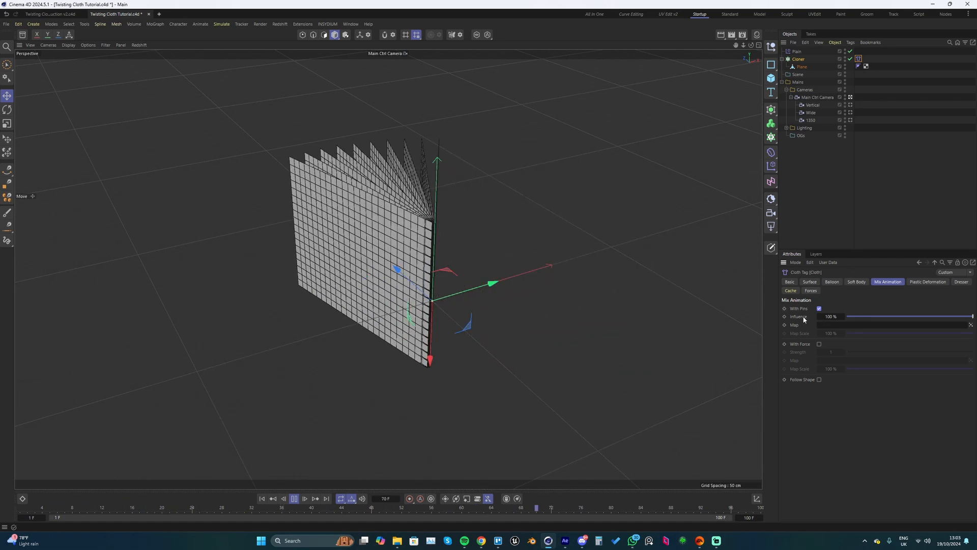
pyautogui.moveTo(921, 320); pyautogui.dragTo(910, 318)
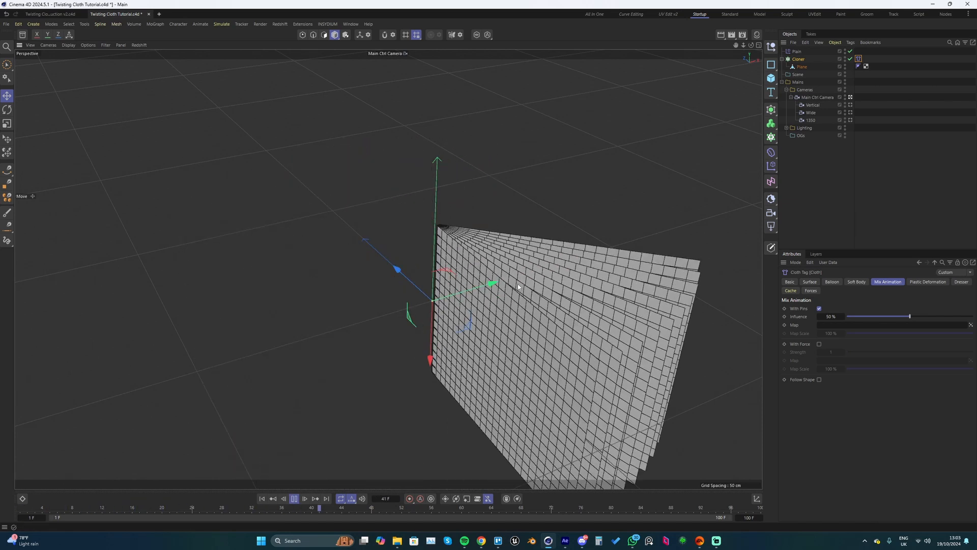
pyautogui.press('F8')
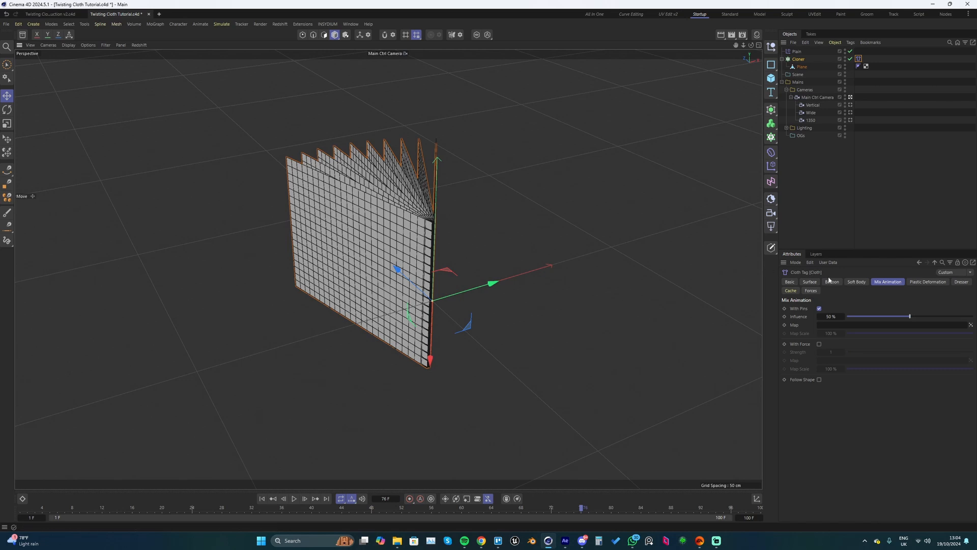
# Add a Vertex Map tag to the Cloner and drive it with a Box Field.
pyautogui.rightClick(800, 62)
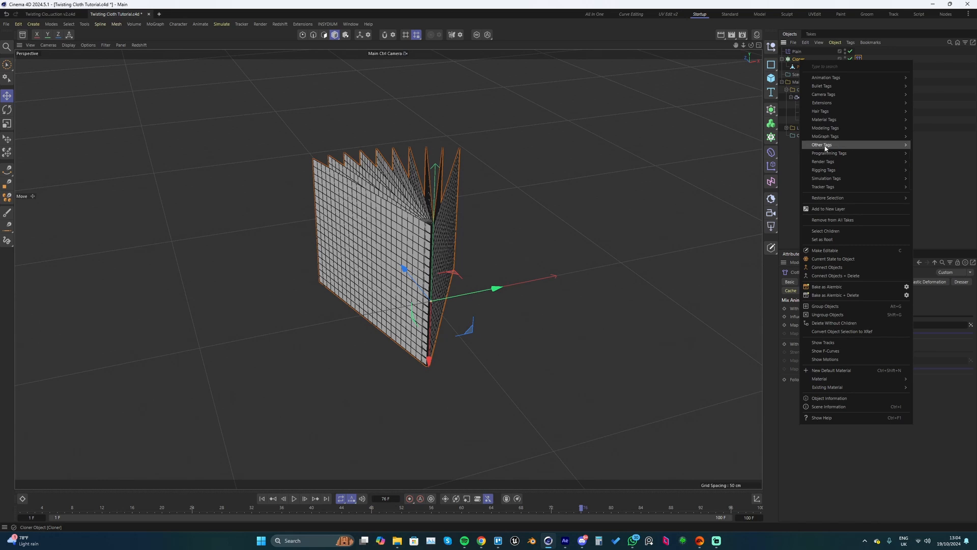
pyautogui.moveTo(825, 146)
pyautogui.click(758, 225)
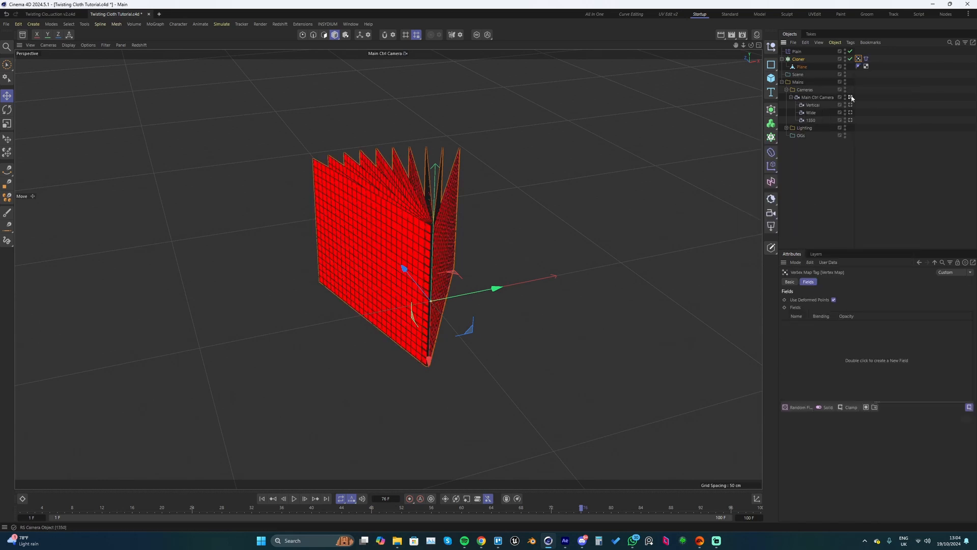
pyautogui.moveTo(864, 250); pyautogui.dragTo(864, 216)
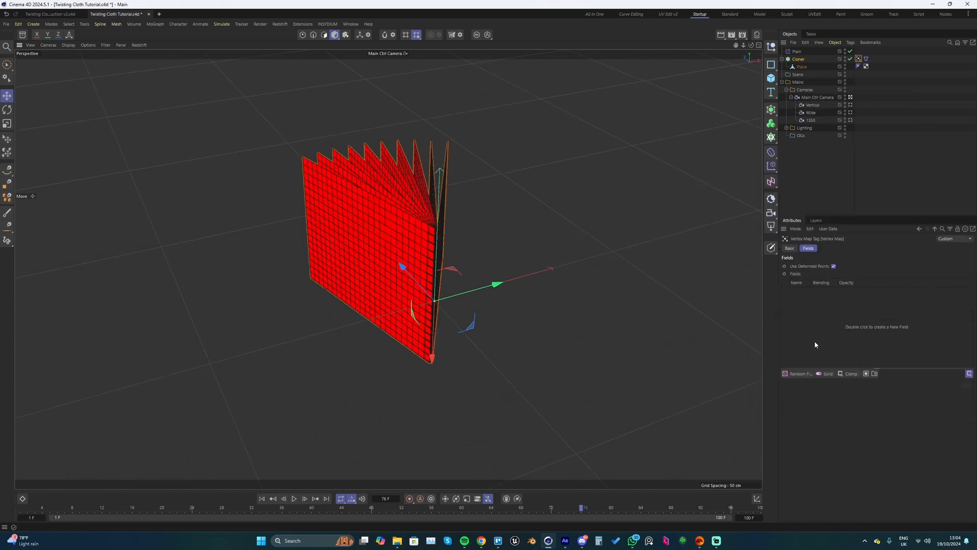
pyautogui.click(799, 373)
pyautogui.click(808, 385)
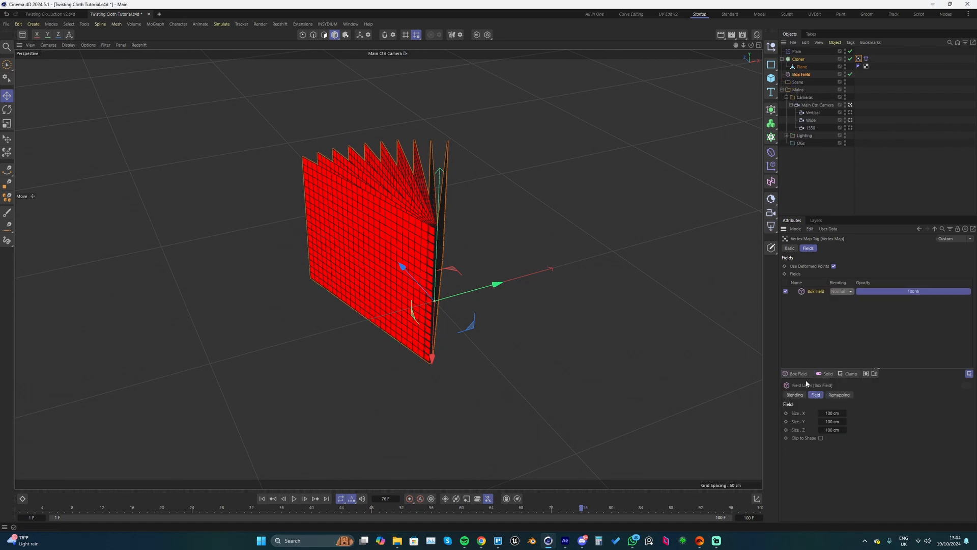
# Stretch the Box Field vertically to about 414 cm in X so it covers the cloth's central edge.
pyautogui.moveTo(434, 265); pyautogui.dragTo(438, 117)
pyautogui.moveTo(432, 394); pyautogui.dragTo(430, 426)
pyautogui.keyDown('alt'); pyautogui.moveTo(435, 238); pyautogui.dragTo(552, 256); pyautogui.keyUp('alt')
pyautogui.scroll(1, 539, 257)
pyautogui.keyDown('alt'); pyautogui.moveTo(539, 257); pyautogui.dragTo(520, 234, button='middle'); pyautogui.keyUp('alt')
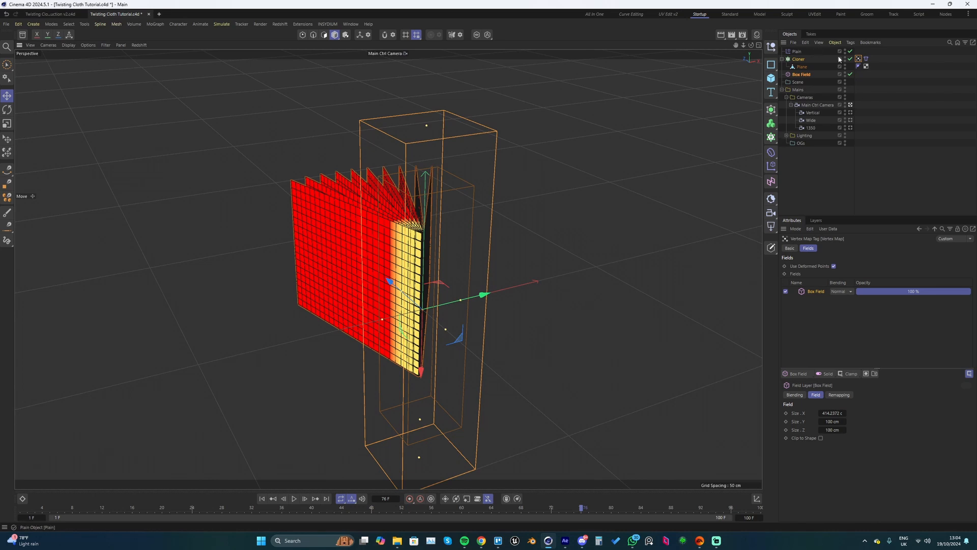
# Assign the vertex map as the Cloth tag's pin map, set Map Scale to 60%, and play the simulation.
pyautogui.click(866, 59)
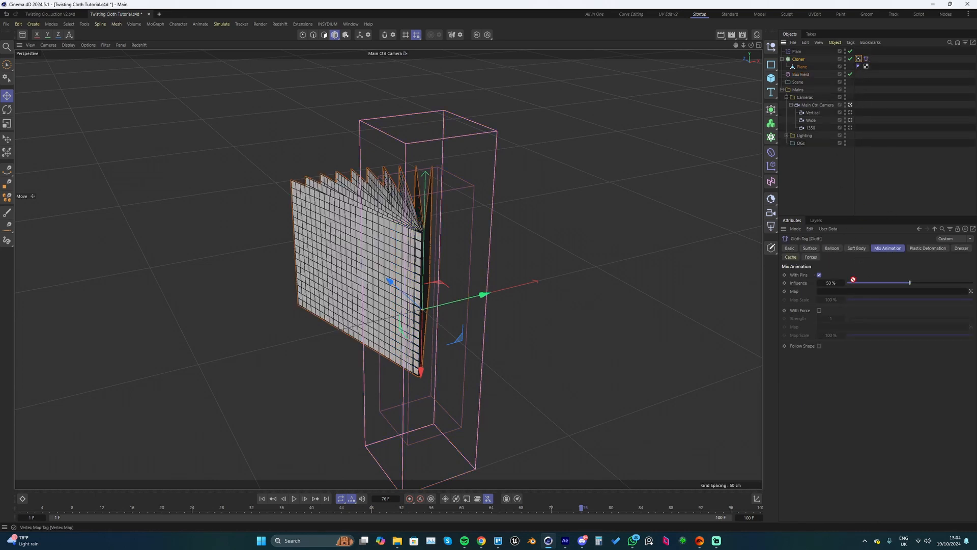
pyautogui.moveTo(841, 296); pyautogui.dragTo(842, 292)
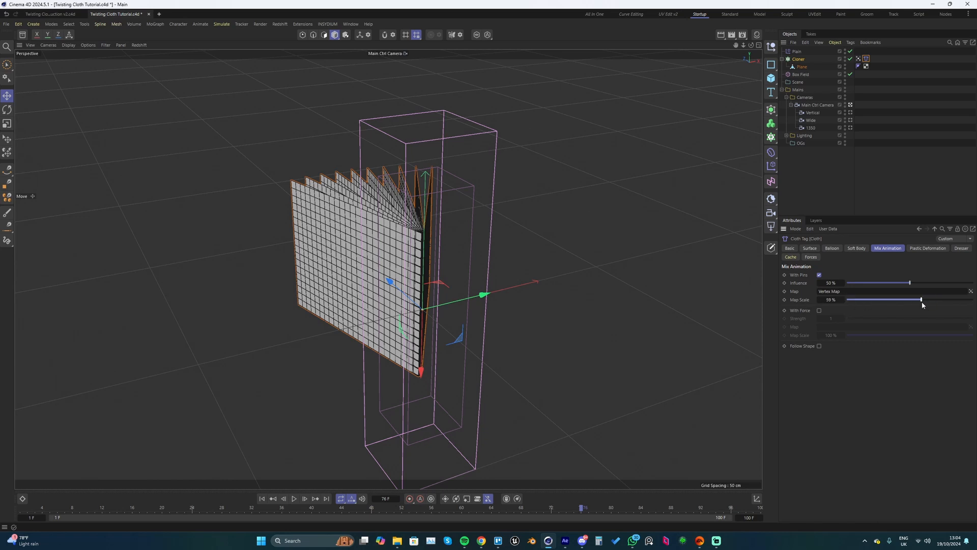
pyautogui.press('F8')
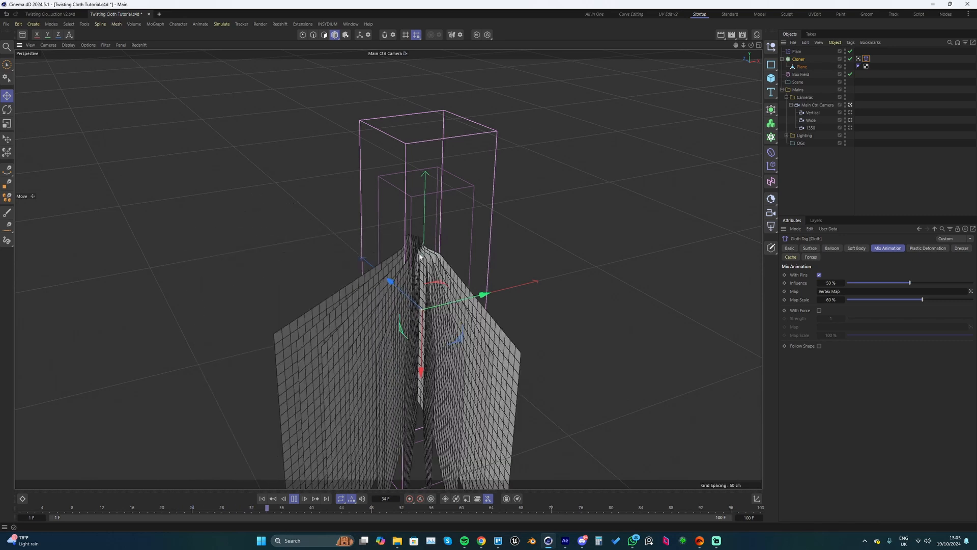
pyautogui.press('space')
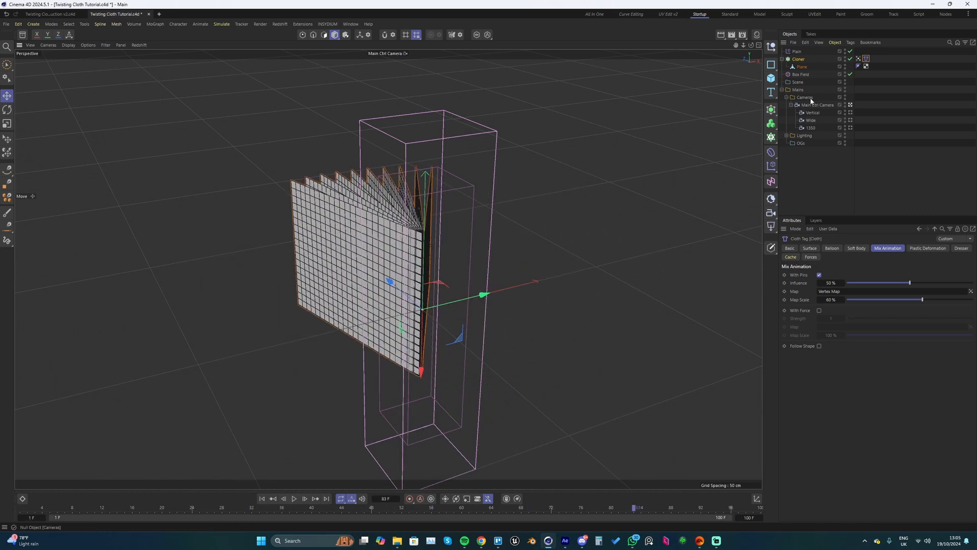
# Invert the Box Field's remapping in the vertex map and replay the simulation from the first frame.
pyautogui.click(859, 59)
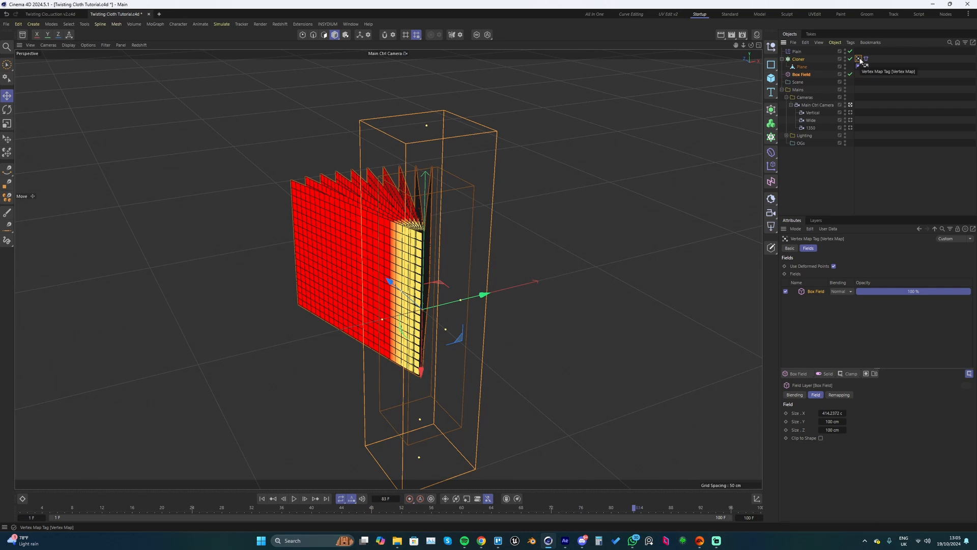
pyautogui.click(839, 395)
pyautogui.click(817, 471)
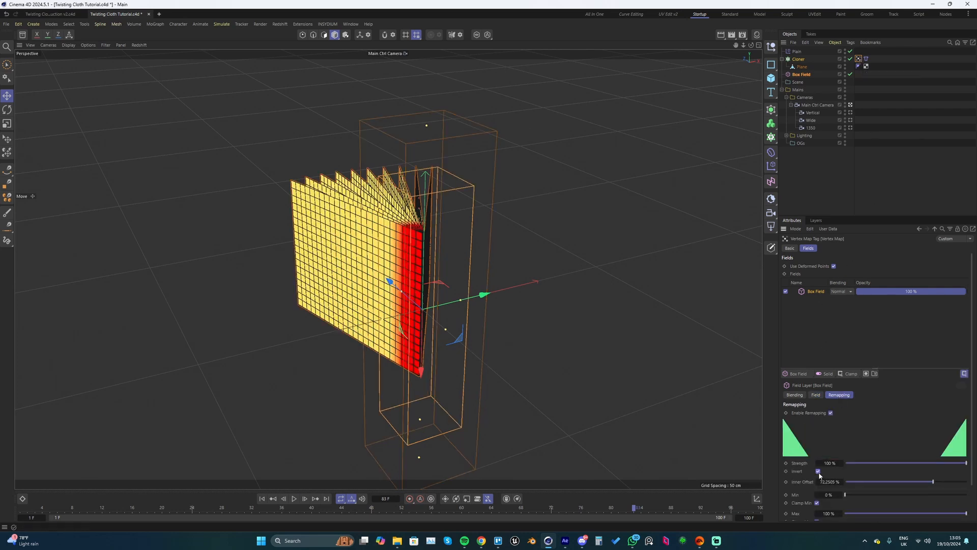
pyautogui.hotkey('shift', 'f')
pyautogui.click(557, 293)
pyautogui.press('F8')
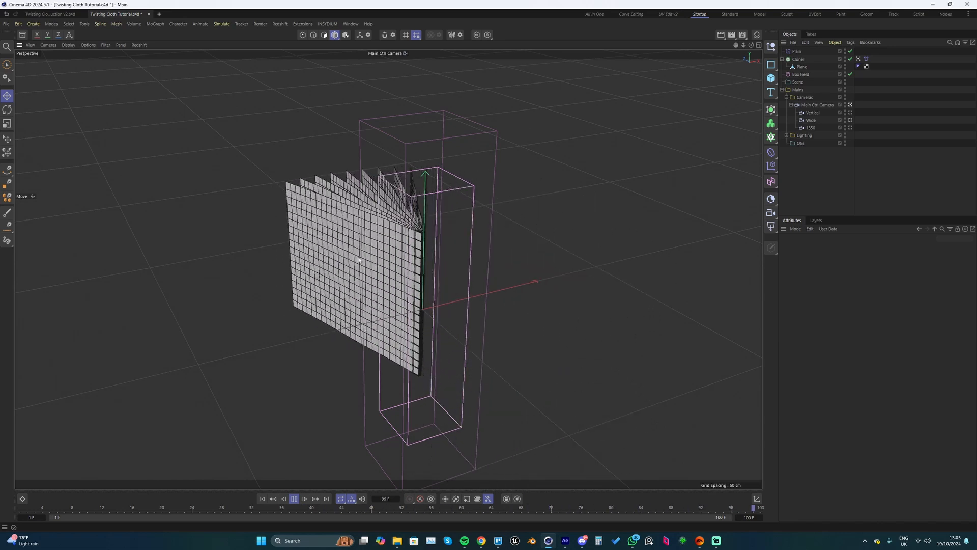
# Lower the Map Scale of the Cloth tag's pins to 30%.
pyautogui.click(867, 59)
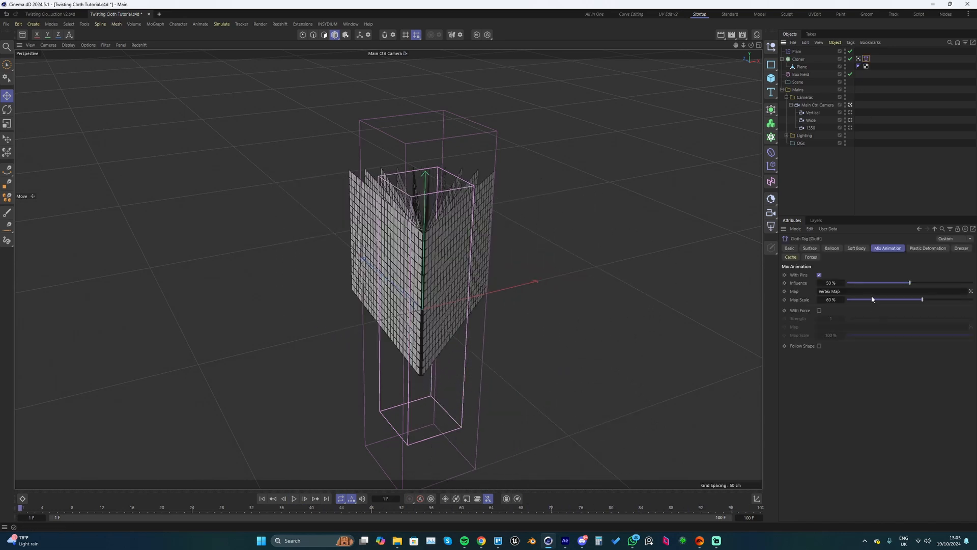
pyautogui.moveTo(897, 301); pyautogui.dragTo(893, 300)
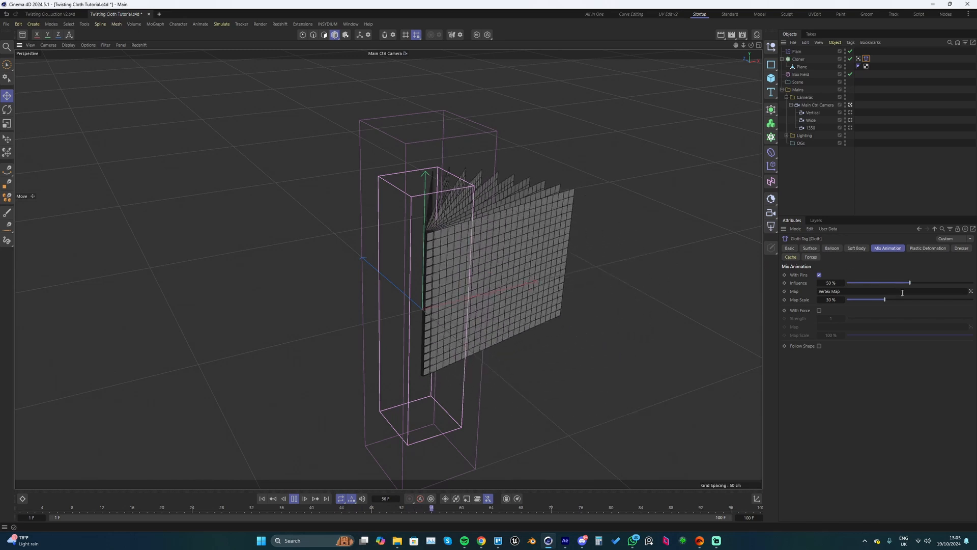
# Try a Map Scale of 100% for the Cloth tag's pins and replay the simulation from the first frame.
pyautogui.moveTo(885, 300); pyautogui.dragTo(845, 298)
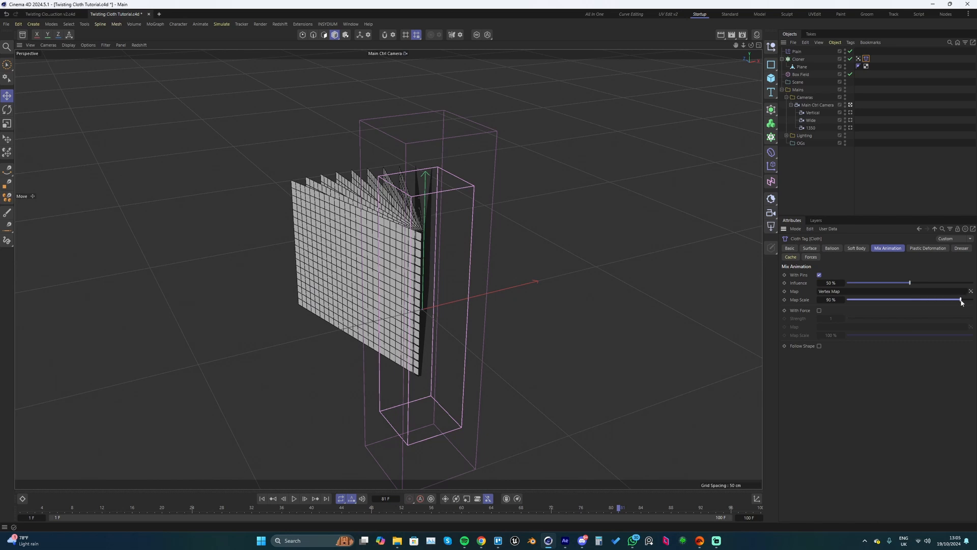
pyautogui.hotkey('shift', 'f')
pyautogui.press('F8')
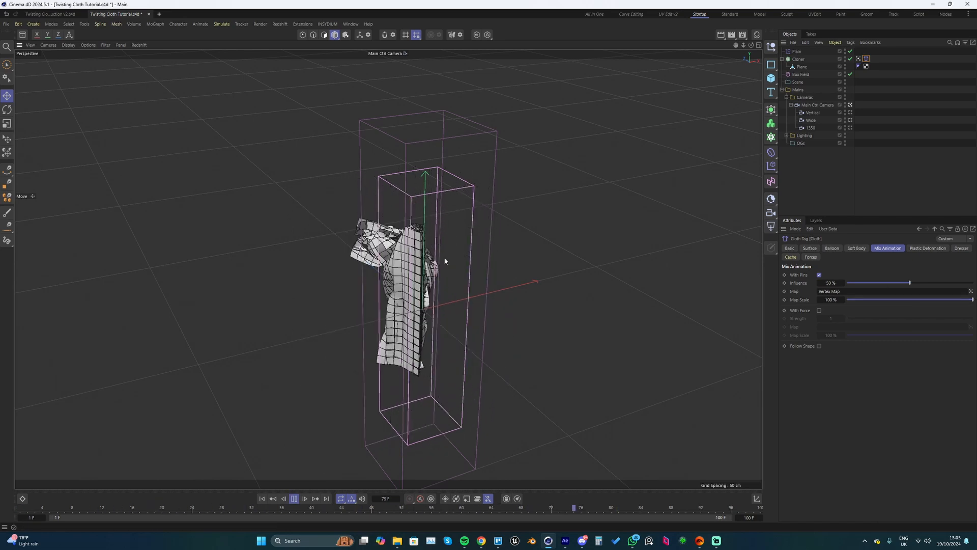
pyautogui.press('F8')
pyautogui.hotkey('shift', 'f')
# Reduce the pins' Map Scale to 80% and then 70%, playing the simulation with each value.
pyautogui.click(948, 301)
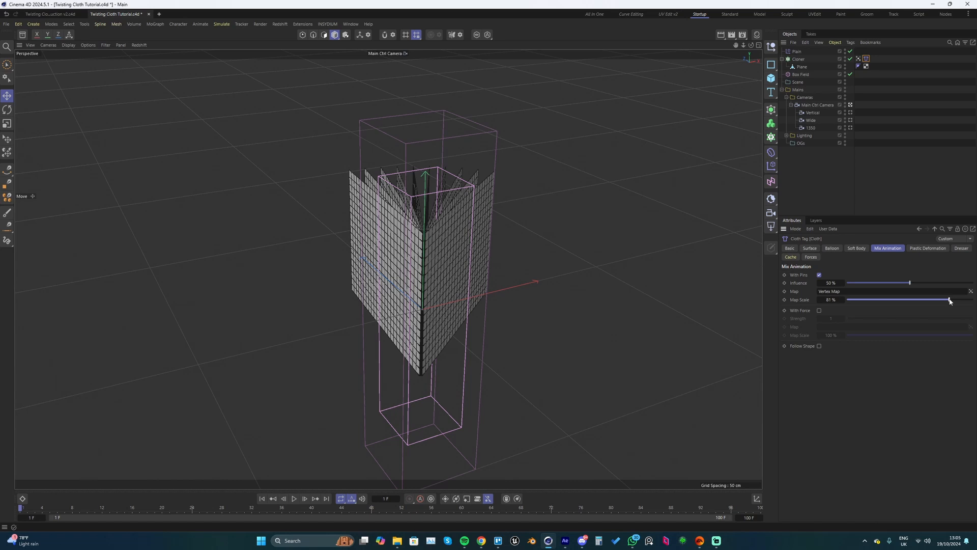
pyautogui.press('F8')
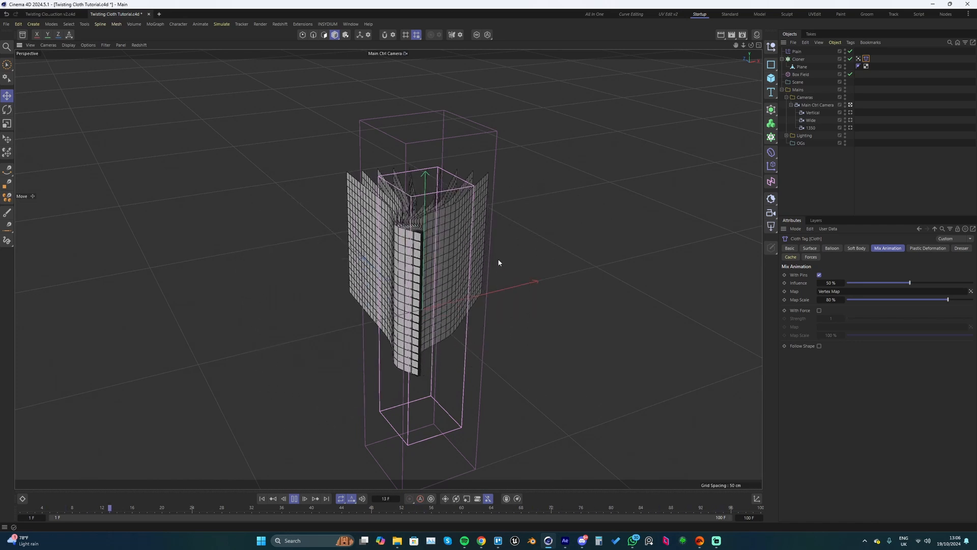
pyautogui.press('F8')
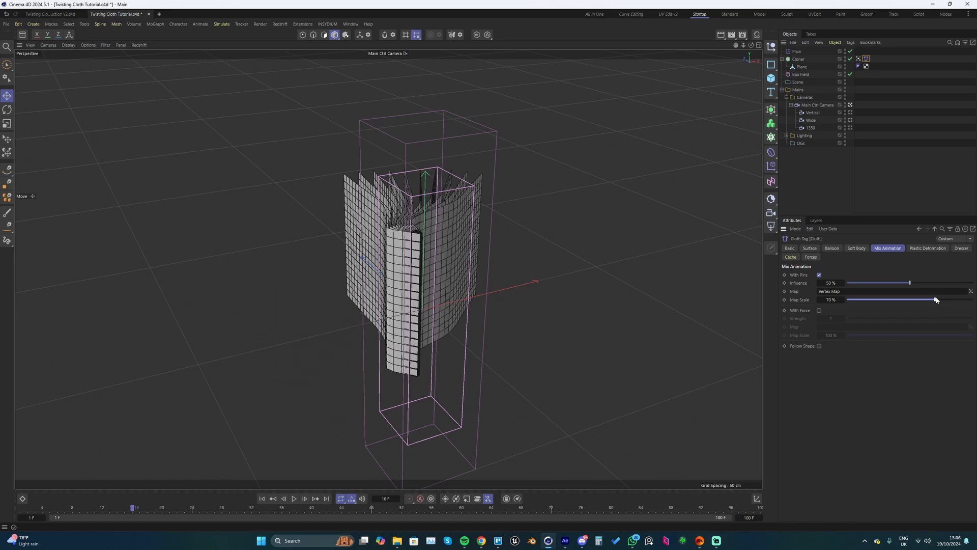
pyautogui.press('F8')
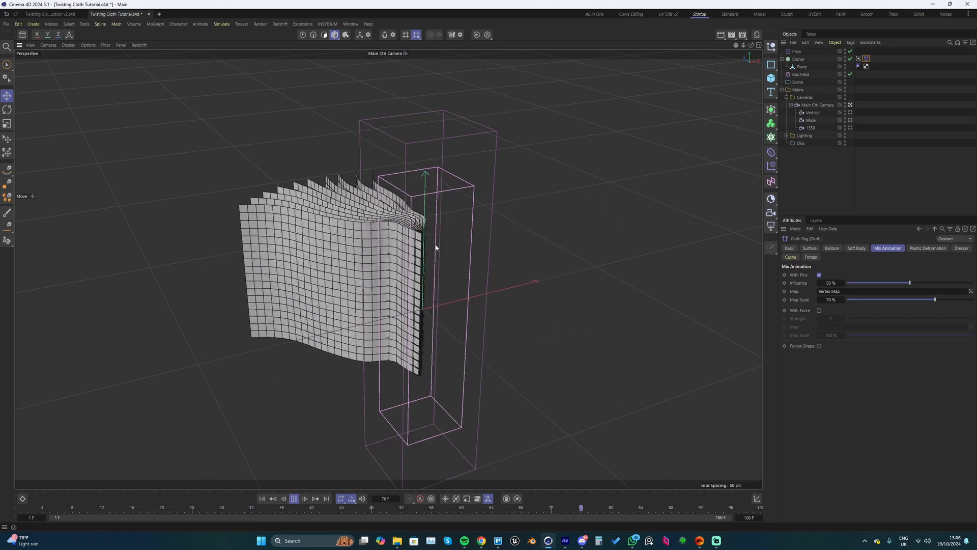
pyautogui.press('F8')
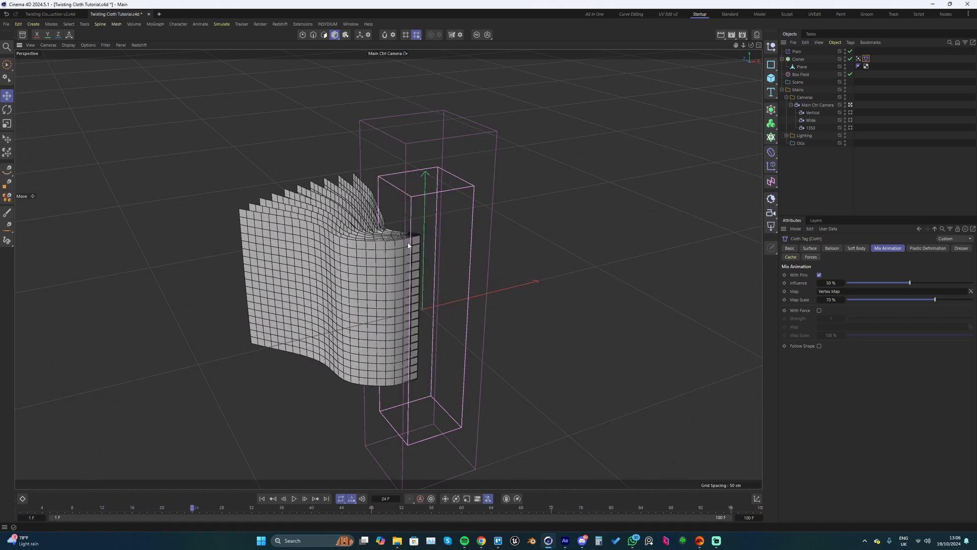
# Try a Friction force on the cloth by replaying the simulation from the first frame, and delete it again.
pyautogui.click(221, 24)
pyautogui.moveTo(234, 39)
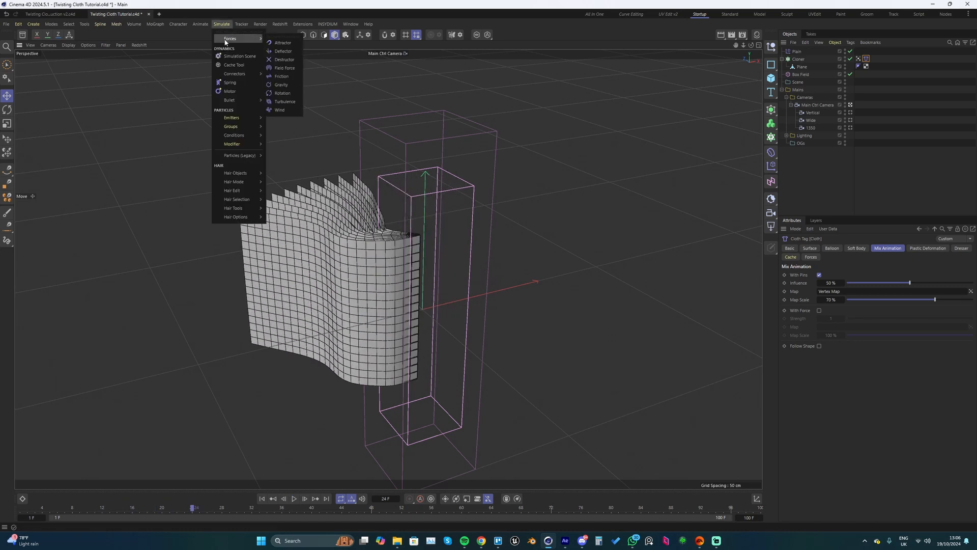
pyautogui.click(279, 75)
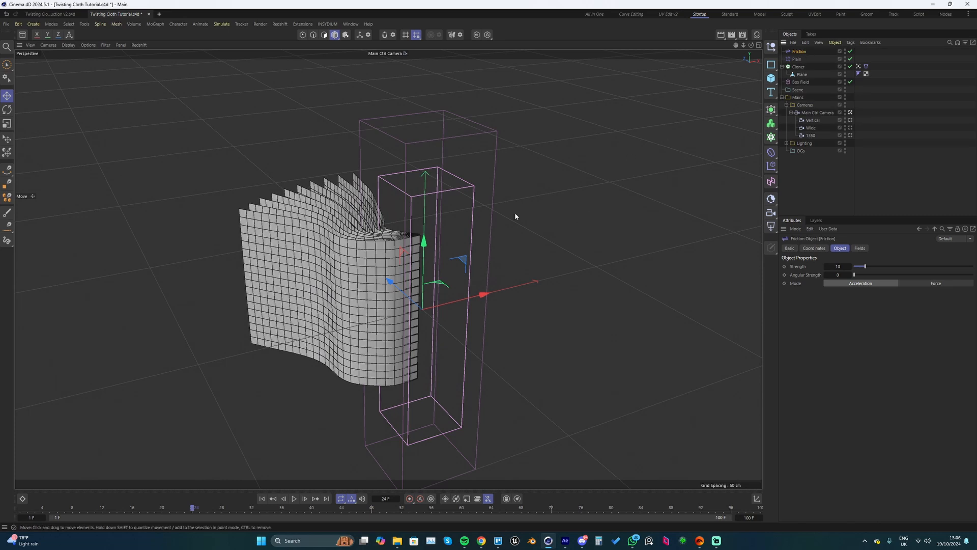
pyautogui.hotkey('shift', 'f')
pyautogui.press('F8')
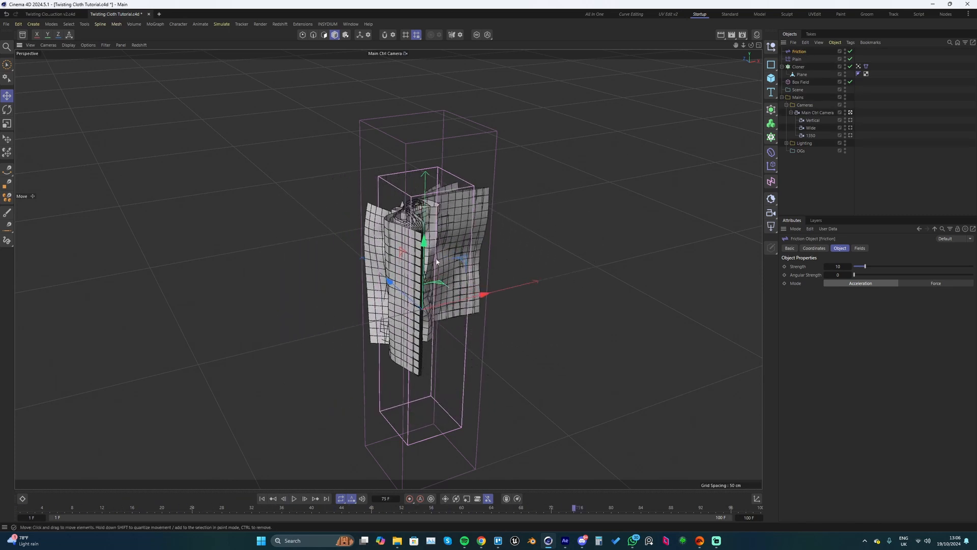
pyautogui.hotkey('shift', 'f')
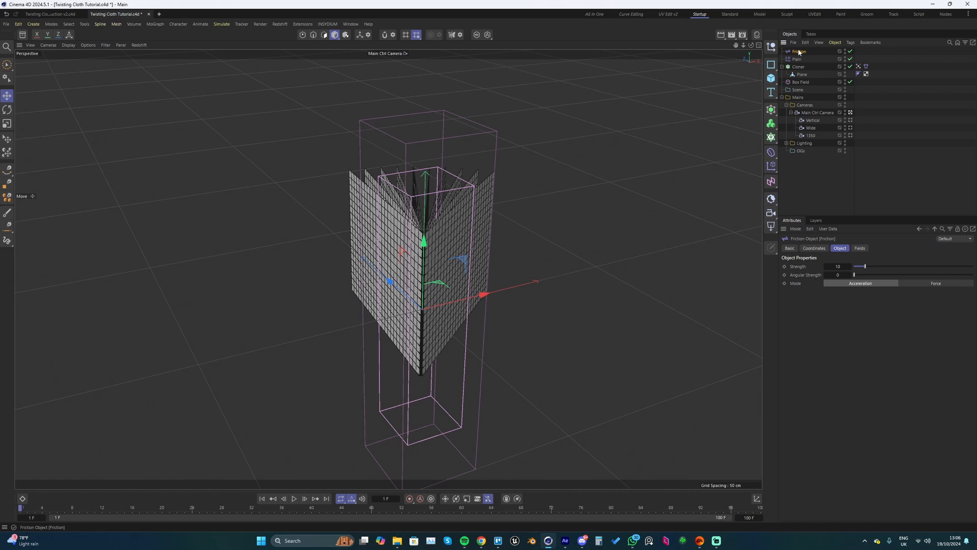
pyautogui.press('Delete')
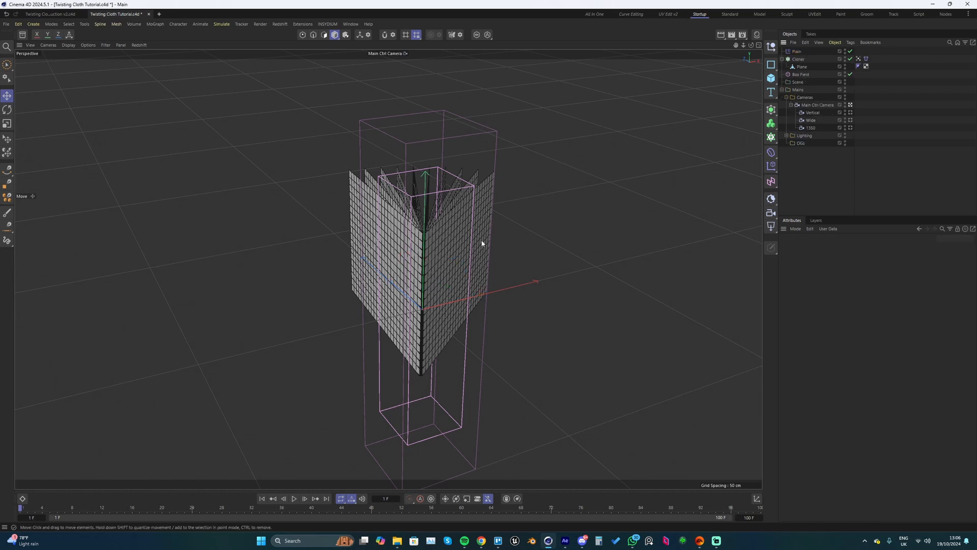
# Save the project and play the cloth simulation.
pyautogui.hotkey('ctrl', 's')
pyautogui.press('F8')
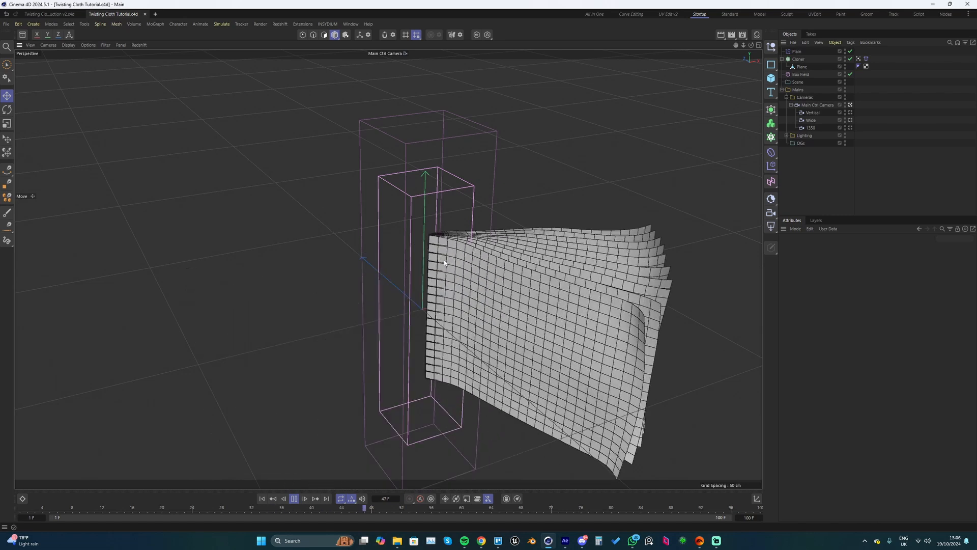
pyautogui.press('F8')
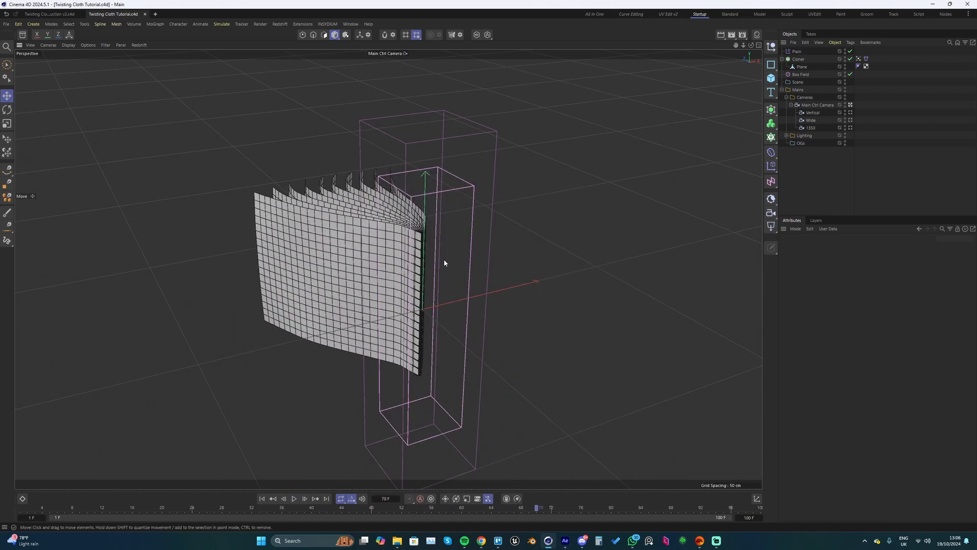
# Add a Spherical Field to the Cloner's vertex map and move it next to the cloth.
pyautogui.click(858, 59)
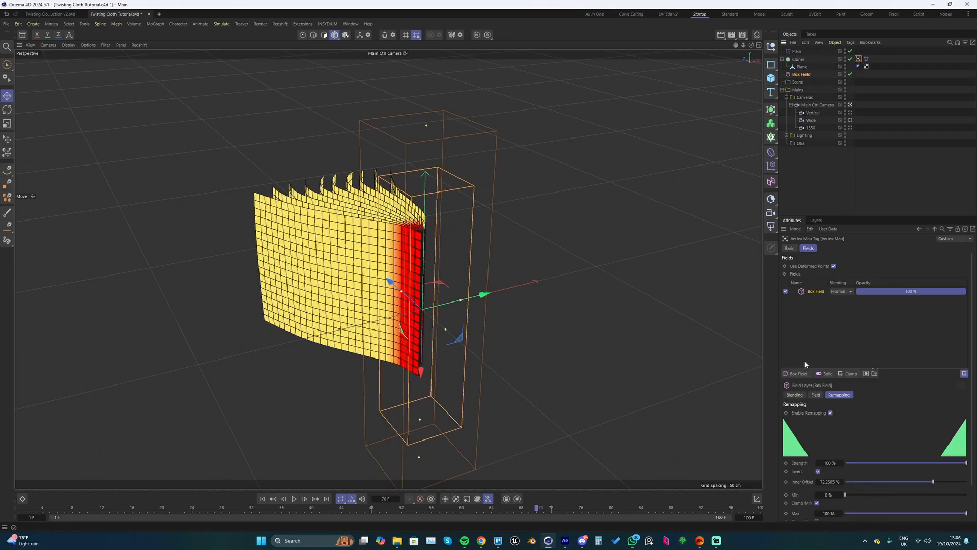
pyautogui.click(802, 374)
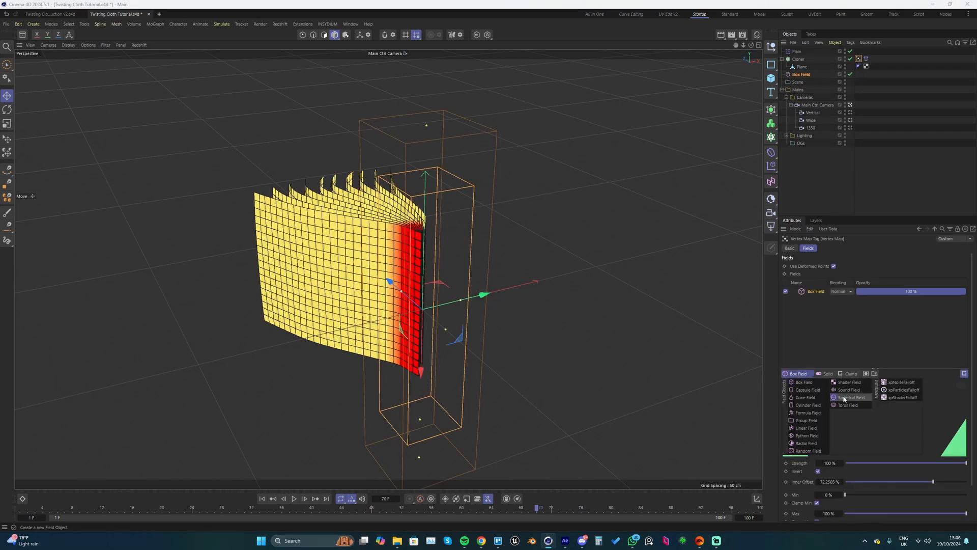
pyautogui.click(848, 398)
pyautogui.moveTo(489, 307); pyautogui.dragTo(350, 304)
pyautogui.moveTo(346, 380); pyautogui.dragTo(347, 295)
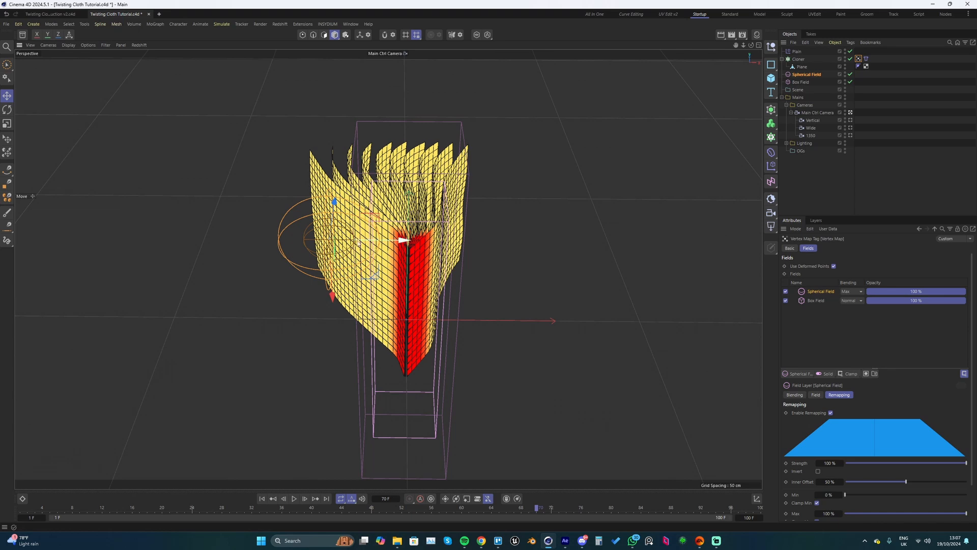
# Reposition the Spherical Field beside the upper end of the cloth's pinned edge and set its Inner Offset to 62%.
pyautogui.moveTo(358, 243); pyautogui.dragTo(342, 258)
pyautogui.hotkey('ctrl', 'z')
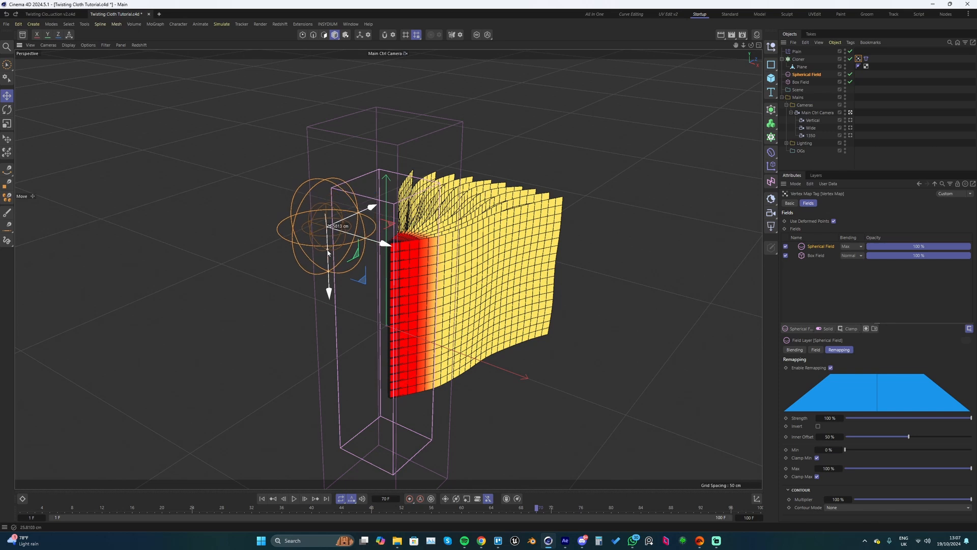
pyautogui.scroll(2, 324, 238)
pyautogui.scroll(2, 325, 238)
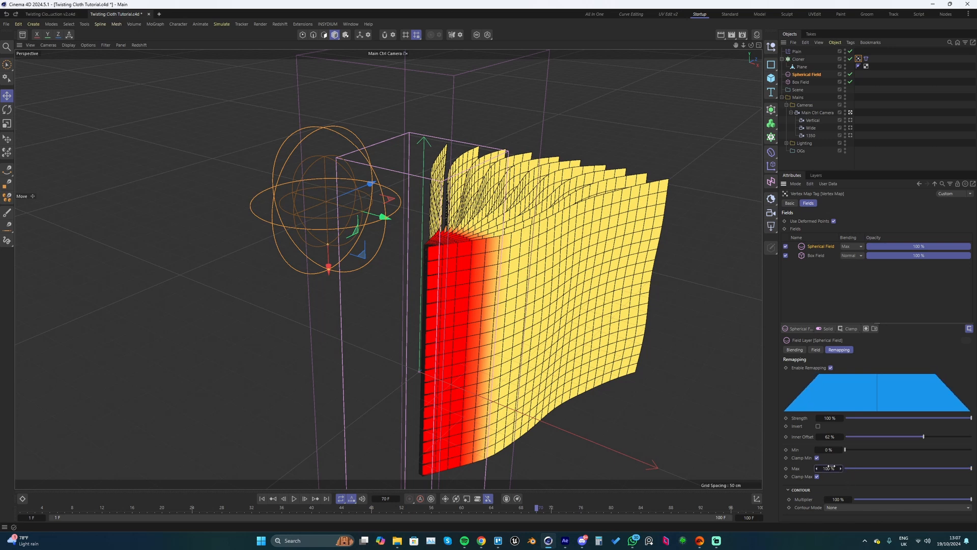
# Enlarge the Spherical Field to a Size of 131 cm.
pyautogui.click(817, 350)
pyautogui.moveTo(833, 368); pyautogui.dragTo(849, 368)
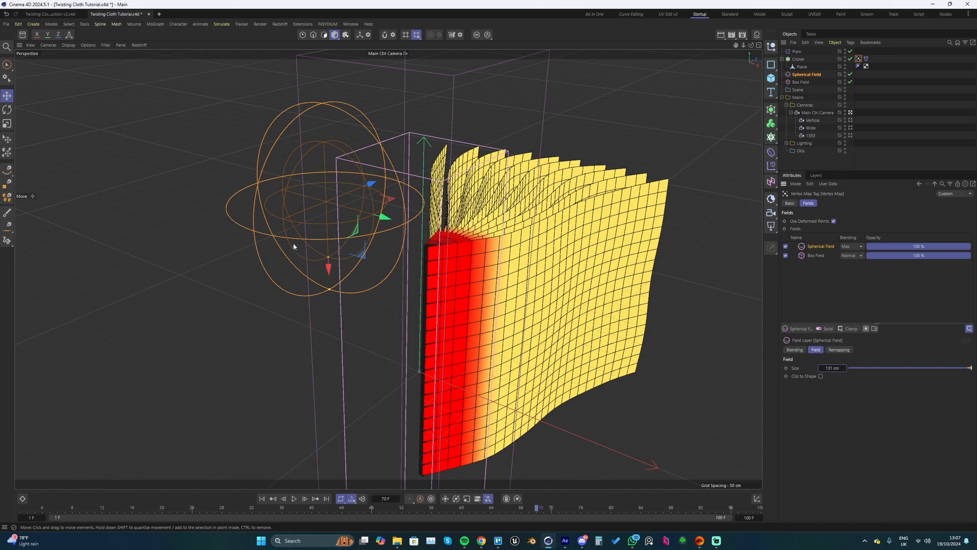
pyautogui.keyDown('alt'); pyautogui.moveTo(294, 247); pyautogui.dragTo(383, 236); pyautogui.keyUp('alt')
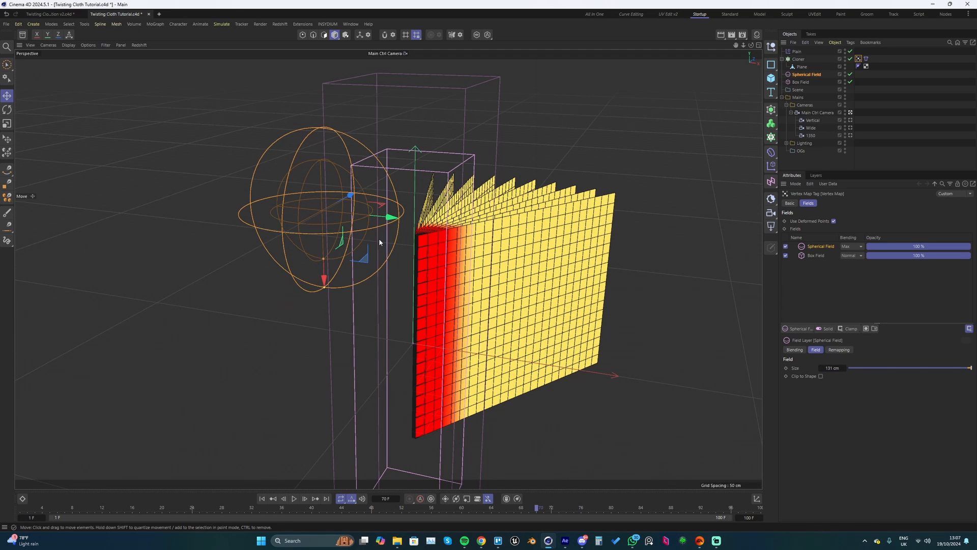
# Set the Spherical Field's blending in the vertex map to Subtract and play the simulation from the first frame.
pyautogui.hotkey('shift', 'f')
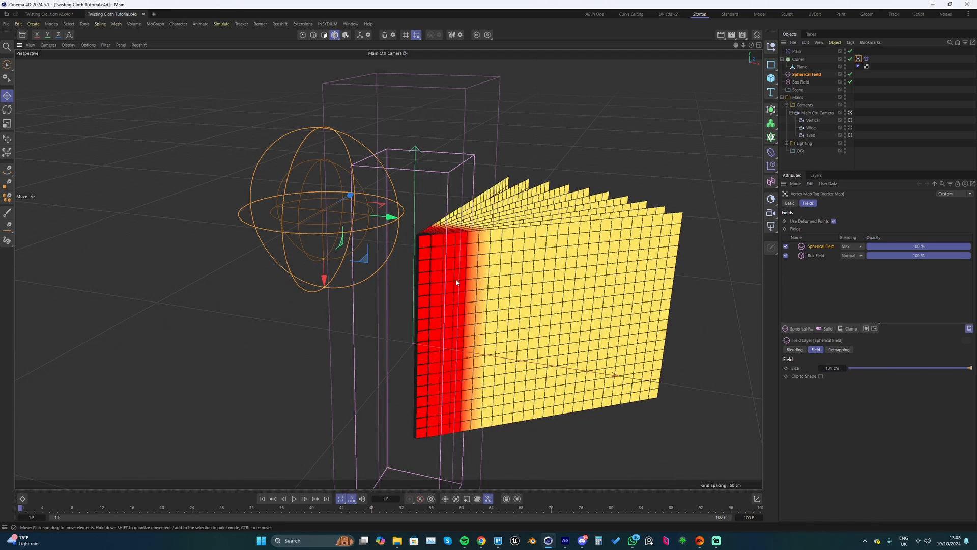
pyautogui.click(853, 246)
pyautogui.click(853, 288)
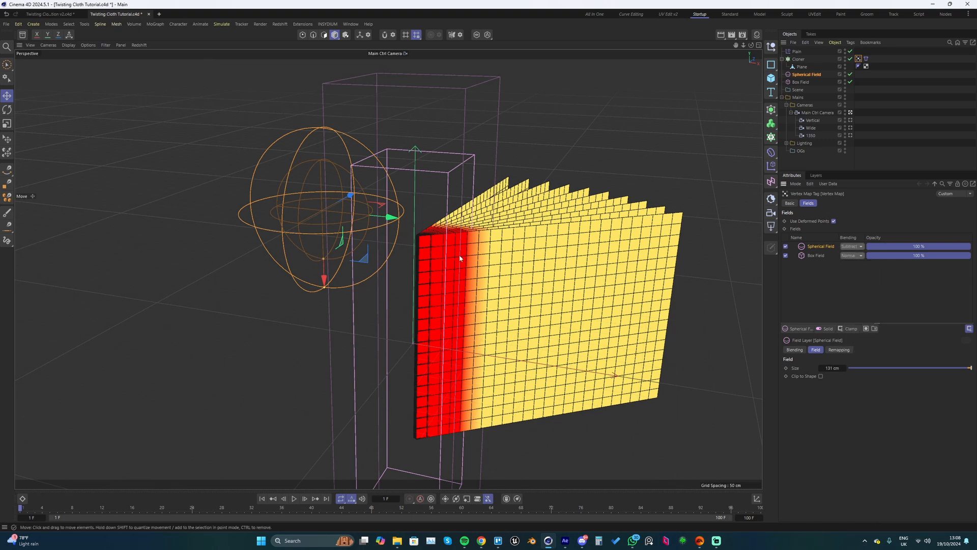
pyautogui.press('F8')
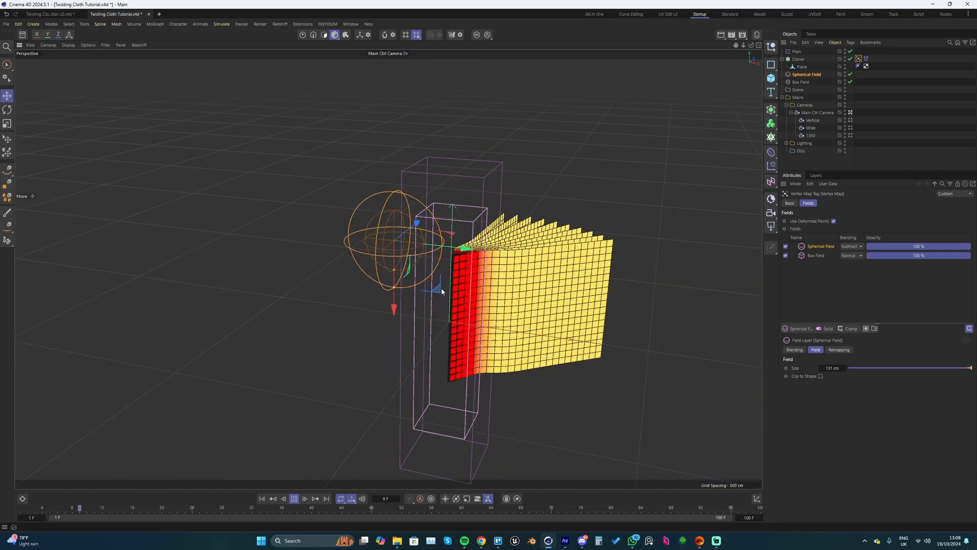
pyautogui.press('F8')
# Clear the selection and display the cloth with smooth shading without wireframe lines to inspect its folds up close.
pyautogui.keyDown('alt'); pyautogui.moveTo(442, 288); pyautogui.dragTo(478, 245); pyautogui.keyUp('alt')
pyautogui.keyDown('alt'); pyautogui.moveTo(478, 245); pyautogui.dragTo(545, 266, button='right'); pyautogui.keyUp('alt')
pyautogui.click(545, 267)
pyautogui.keyDown('alt'); pyautogui.moveTo(474, 275); pyautogui.dragTo(472, 298); pyautogui.keyUp('alt')
pyautogui.keyDown('alt'); pyautogui.moveTo(471, 299); pyautogui.dragTo(595, 301, button='middle'); pyautogui.keyUp('alt')
pyautogui.keyDown('alt'); pyautogui.moveTo(489, 281); pyautogui.dragTo(472, 273); pyautogui.keyUp('alt')
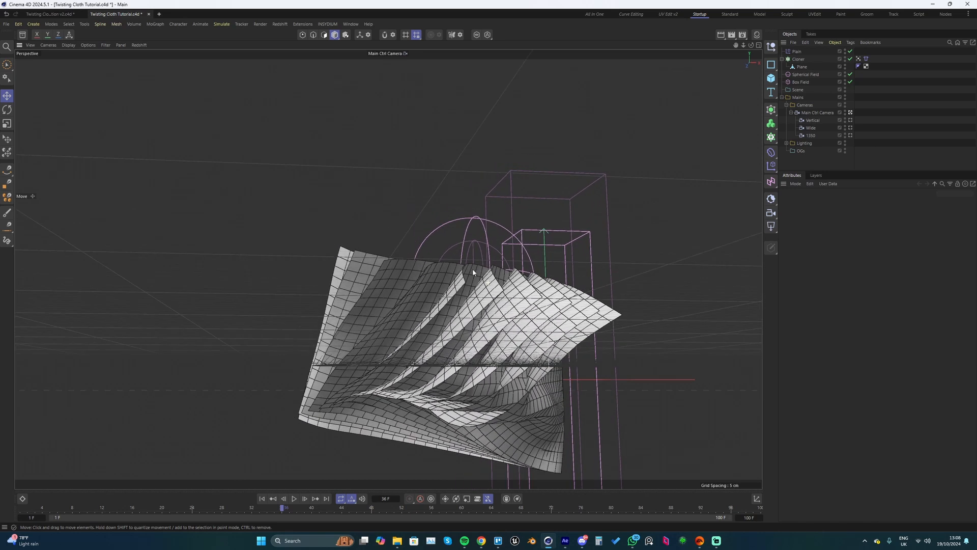
pyautogui.press('n')
pyautogui.press('a')
pyautogui.keyDown('alt'); pyautogui.moveTo(414, 280); pyautogui.dragTo(415, 297); pyautogui.keyUp('alt')
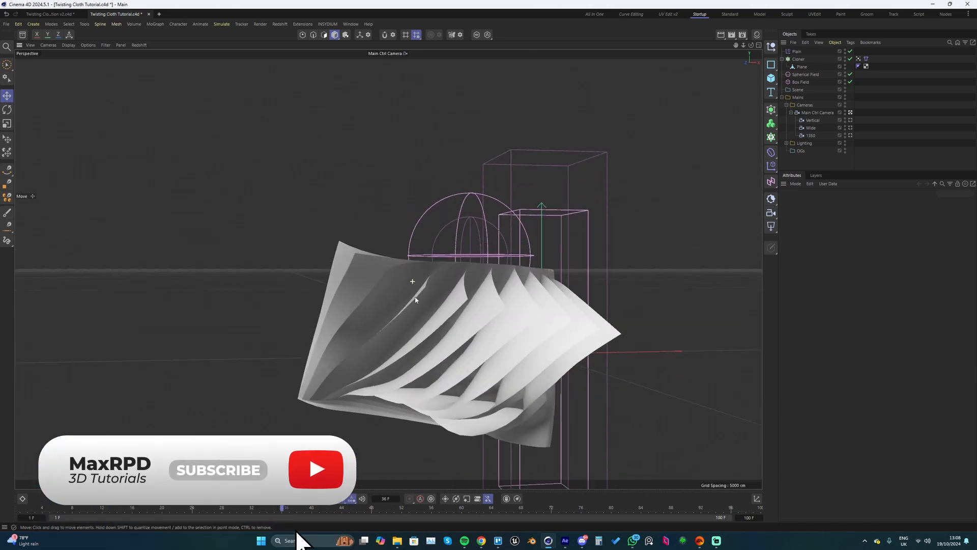
pyautogui.keyDown('alt'); pyautogui.moveTo(388, 269); pyautogui.dragTo(458, 277, button='right'); pyautogui.keyUp('alt')
pyautogui.keyDown('alt'); pyautogui.moveTo(458, 280); pyautogui.dragTo(428, 273); pyautogui.keyUp('alt')
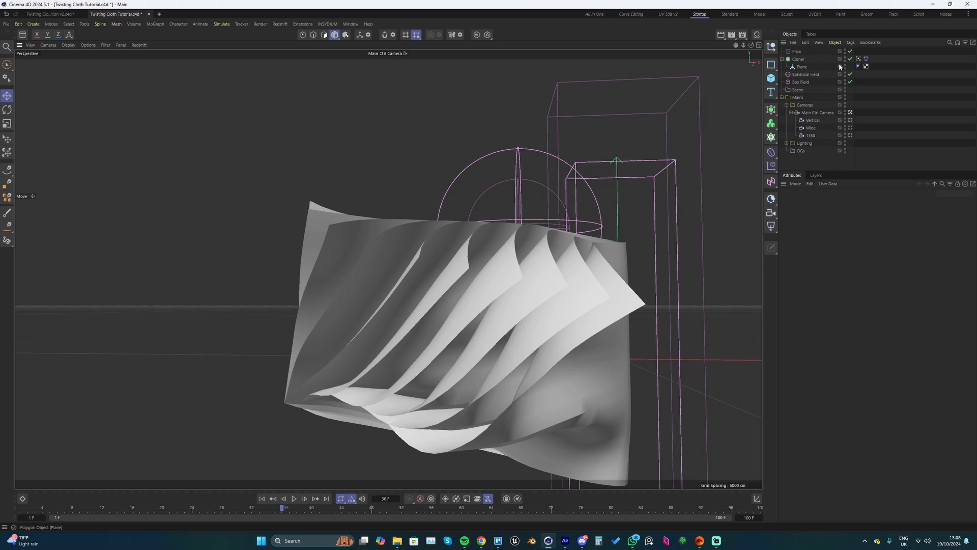
# Wrap the Cloner in a Thicken generator and set its Thickness to 1 cm.
pyautogui.click(800, 59)
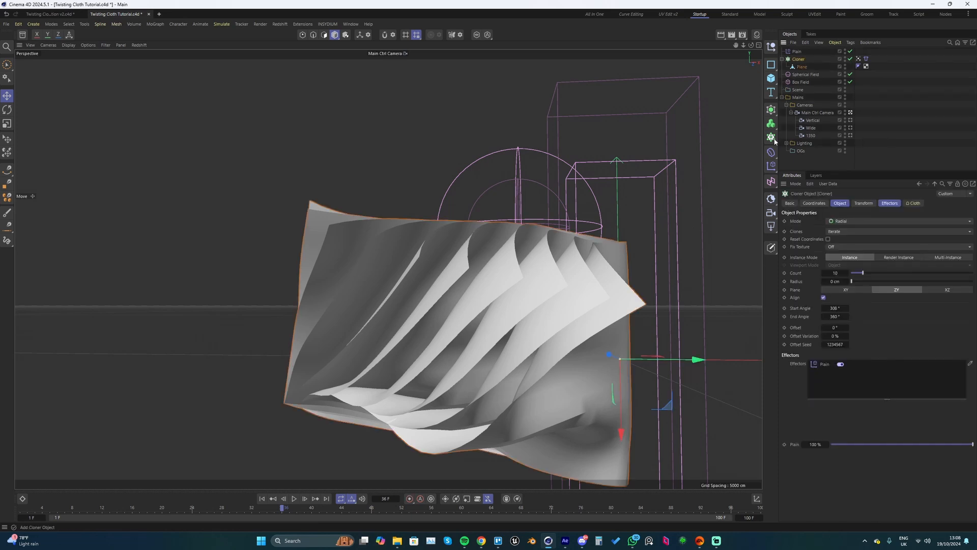
pyautogui.click(771, 109)
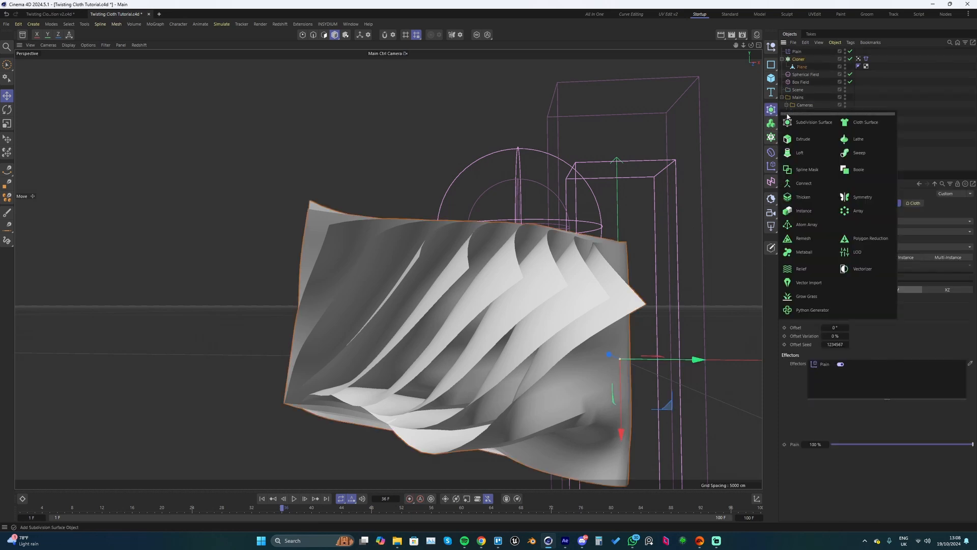
pyautogui.keyDown('alt'); pyautogui.click(803, 197); pyautogui.keyUp('alt')
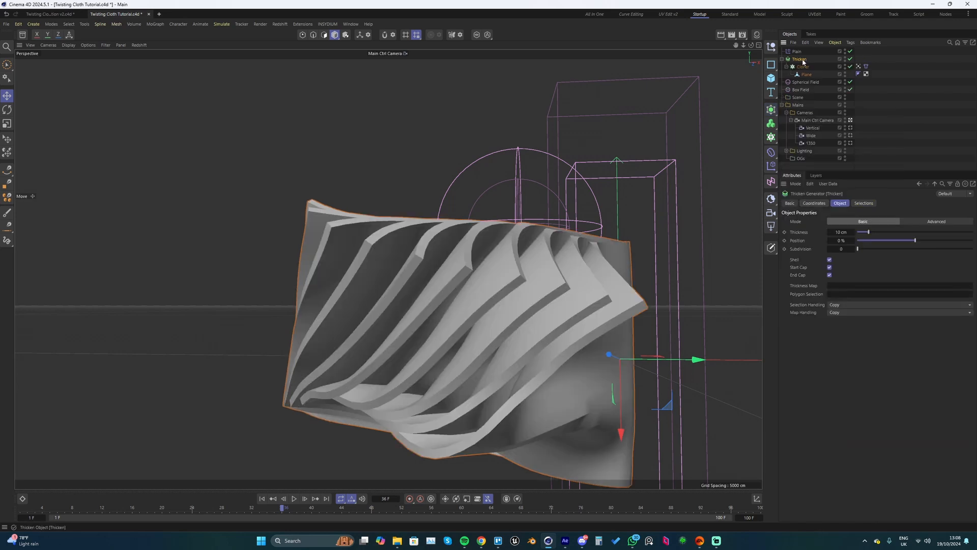
pyautogui.moveTo(843, 232); pyautogui.dragTo(820, 232)
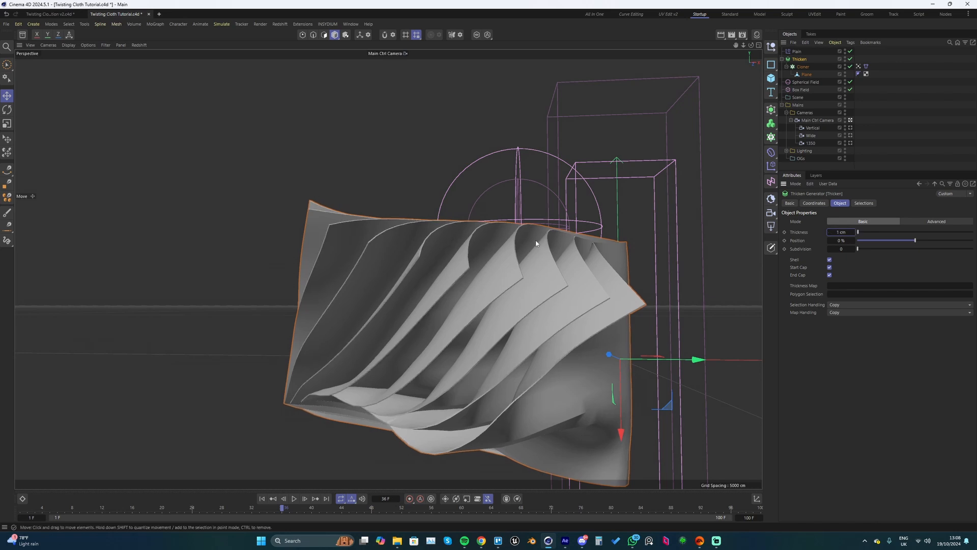
pyautogui.scroll(2, 497, 252)
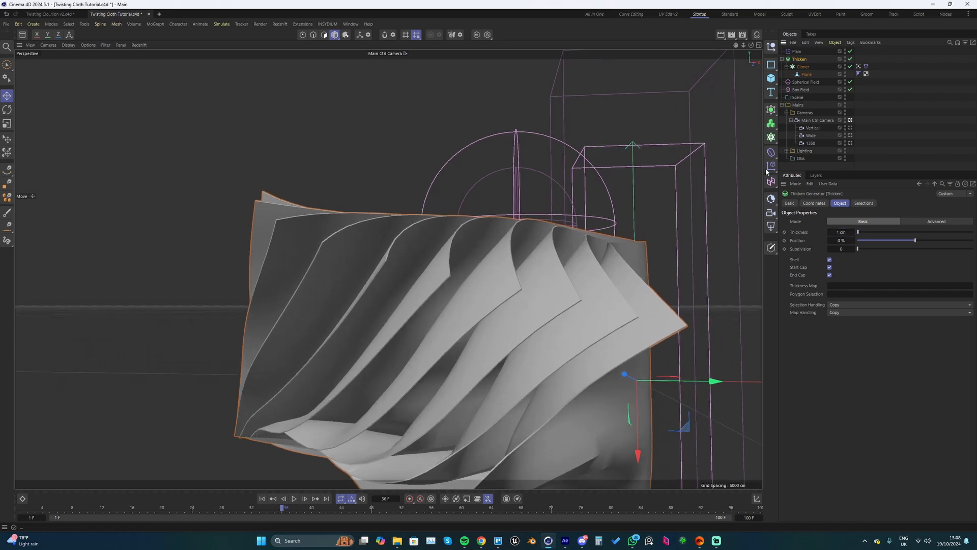
# Add a Subdivision Surface as parent of the Thicken generator and inspect the smoothed cloth edges up close.
pyautogui.click(772, 111)
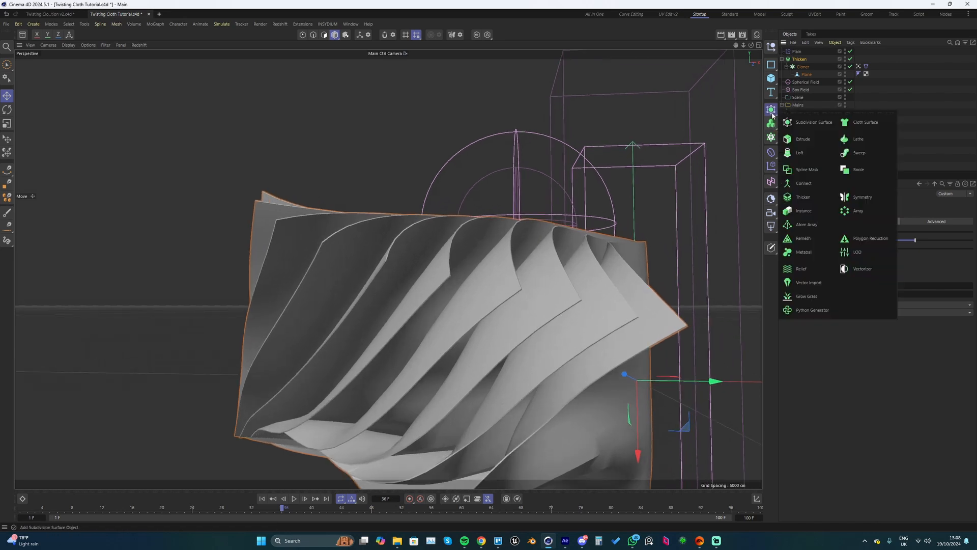
pyautogui.keyDown('alt'); pyautogui.click(807, 127); pyautogui.keyUp('alt')
pyautogui.scroll(2, 508, 271)
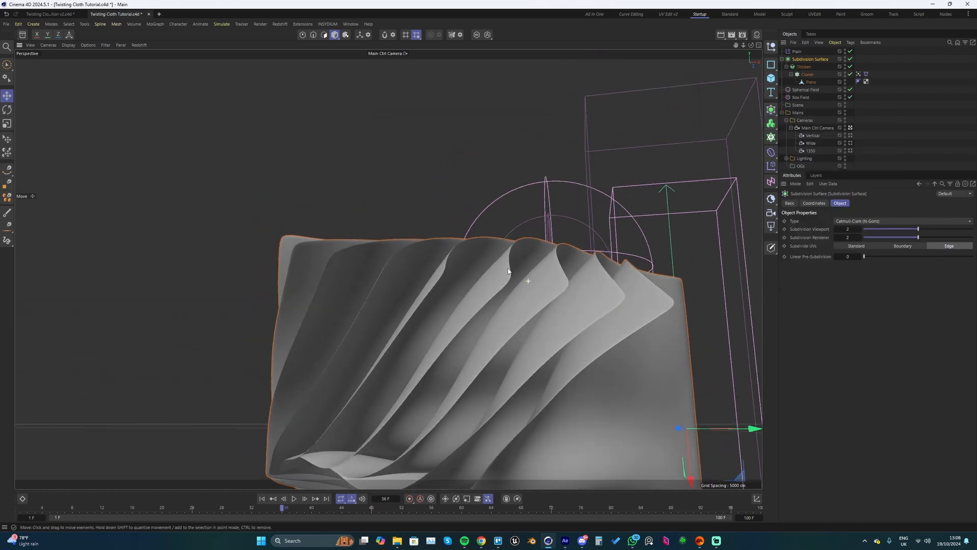
pyautogui.keyDown('alt'); pyautogui.moveTo(508, 269); pyautogui.dragTo(481, 289); pyautogui.keyUp('alt')
pyautogui.scroll(3, 481, 289)
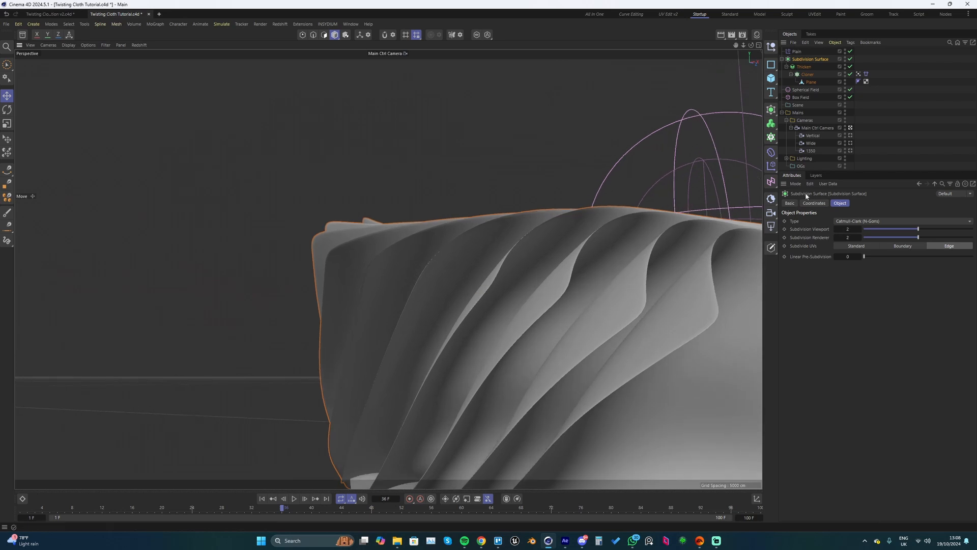
# Set the Thicken generator's Thickness to 2 cm and replay the simulation from the first frame.
pyautogui.click(798, 66)
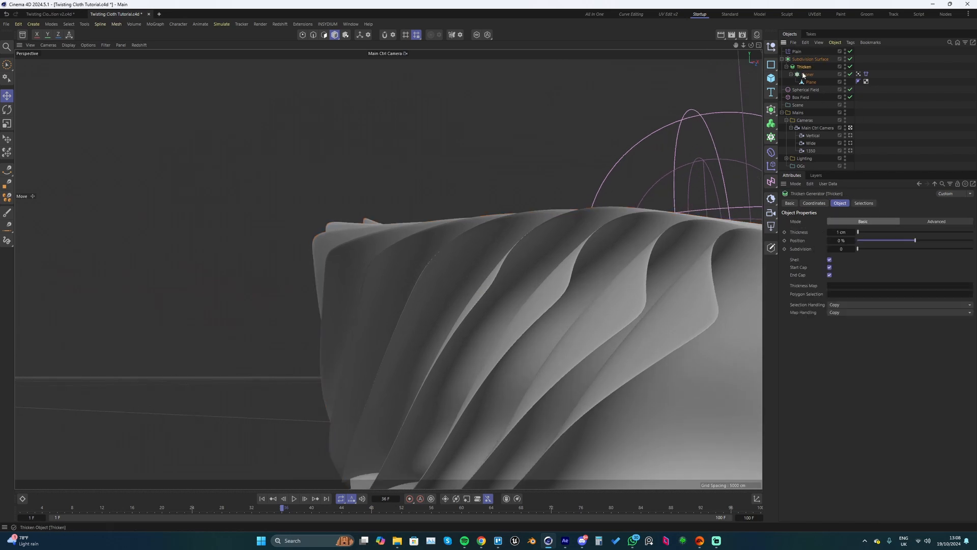
pyautogui.click(853, 232)
pyautogui.keyDown('alt'); pyautogui.moveTo(524, 274); pyautogui.dragTo(560, 288); pyautogui.keyUp('alt')
pyautogui.scroll(-5, 560, 288)
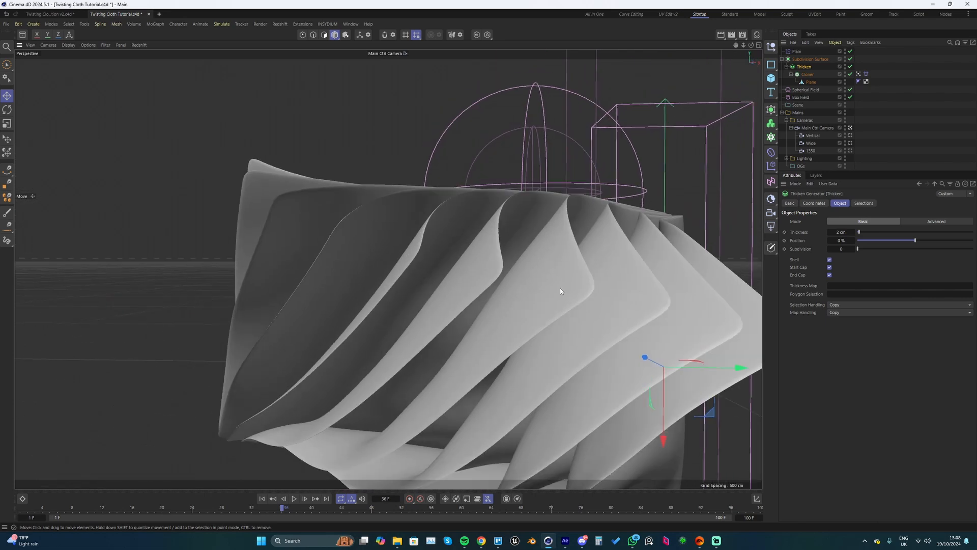
pyautogui.hotkey('shift', 'f')
pyautogui.press('F8')
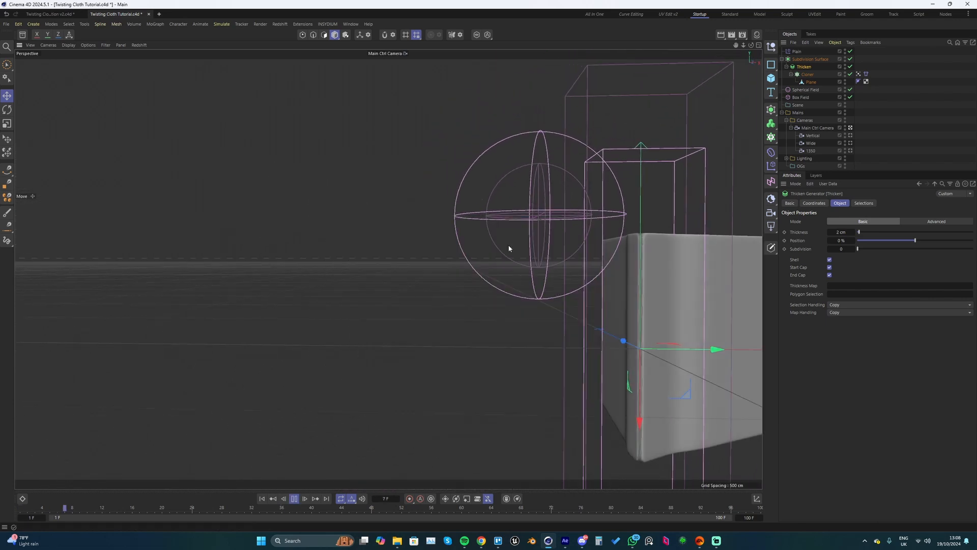
pyautogui.keyDown('alt'); pyautogui.moveTo(478, 263); pyautogui.dragTo(481, 286); pyautogui.keyUp('alt')
pyautogui.press('F8')
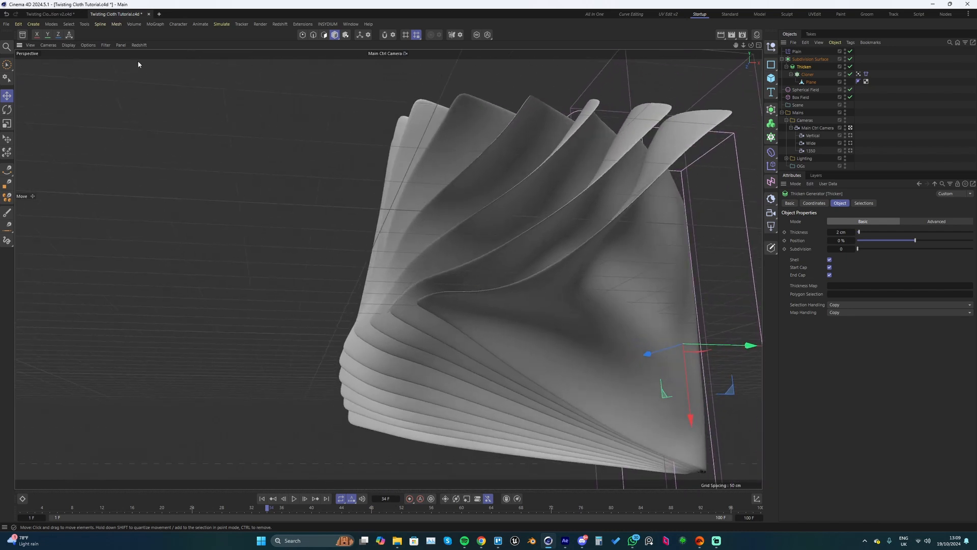
# Hide the workplane grid in the viewport.
pyautogui.click(123, 47)
pyautogui.moveTo(106, 47)
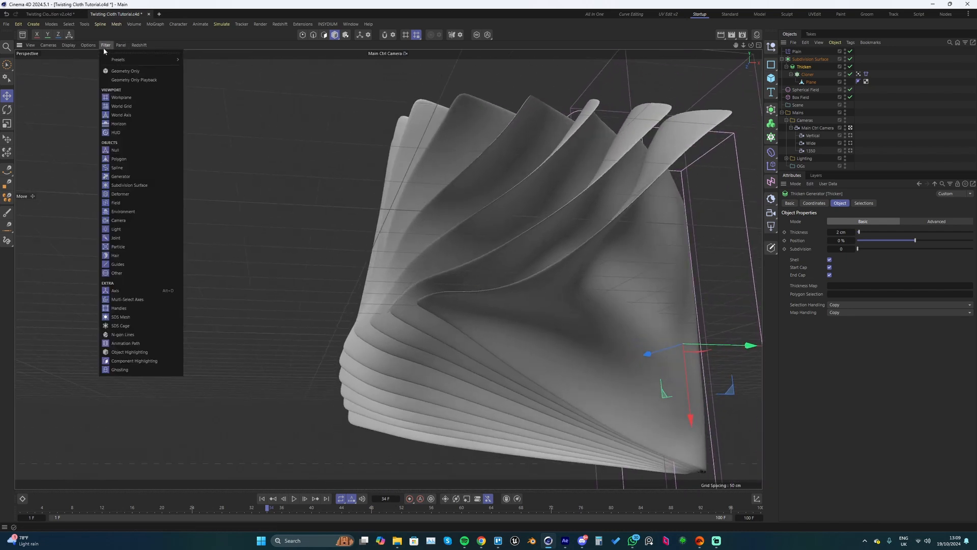
pyautogui.click(116, 98)
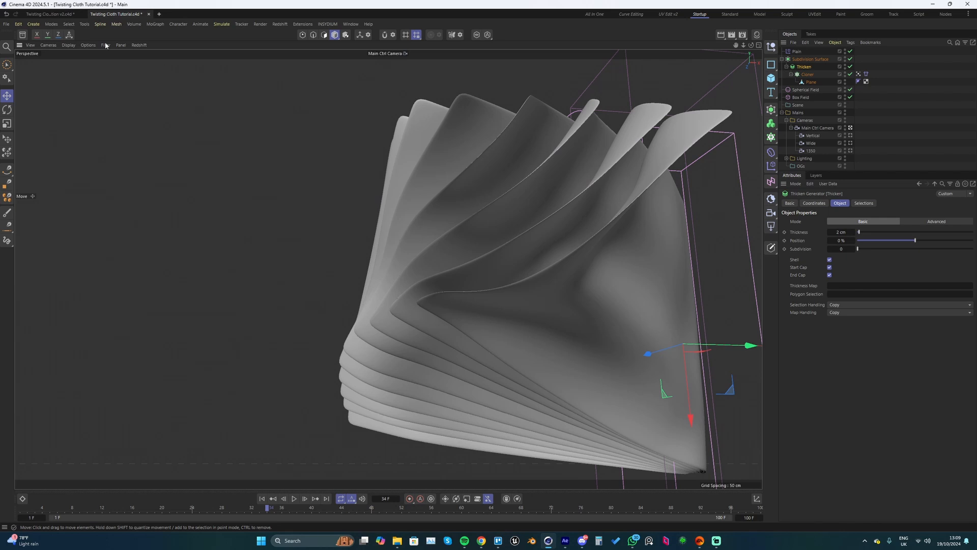
pyautogui.scroll(-3, 412, 228)
pyautogui.keyDown('alt'); pyautogui.moveTo(412, 228); pyautogui.dragTo(537, 217); pyautogui.keyUp('alt')
# Replay the thickened cloth simulation from the first frame and examine its folds from several angles.
pyautogui.hotkey('shift', 'f')
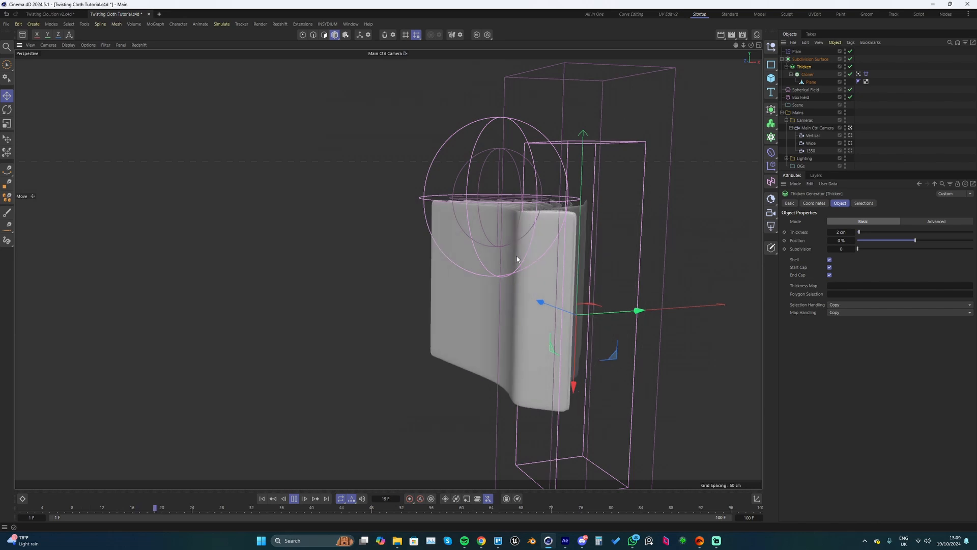
pyautogui.press('F8')
pyautogui.moveTo(506, 257)
pyautogui.keyDown('alt'); pyautogui.mouseDown()
pyautogui.moveTo(482, 294)
pyautogui.moveTo(496, 259)
pyautogui.mouseUp(); pyautogui.keyUp('alt')
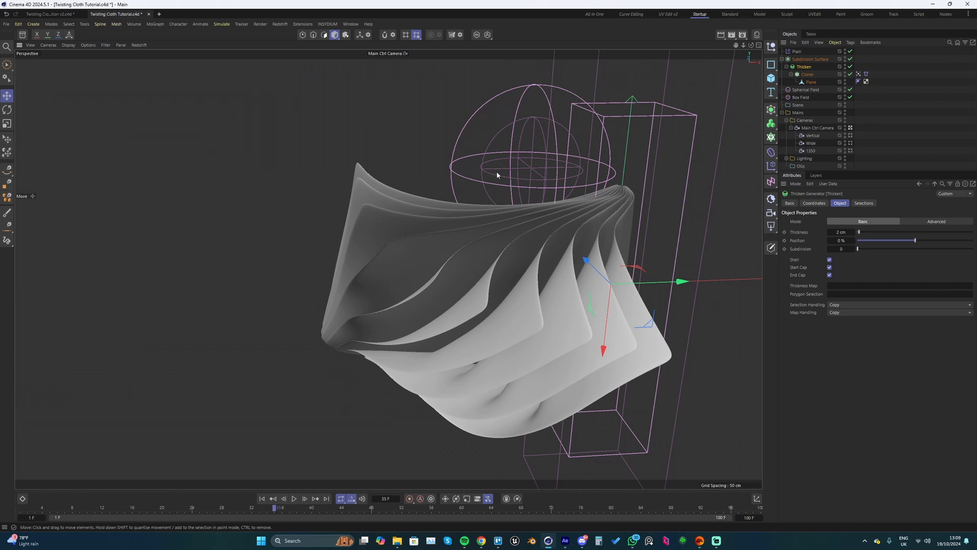
pyautogui.hotkey('shift', 'f')
pyautogui.press('F8')
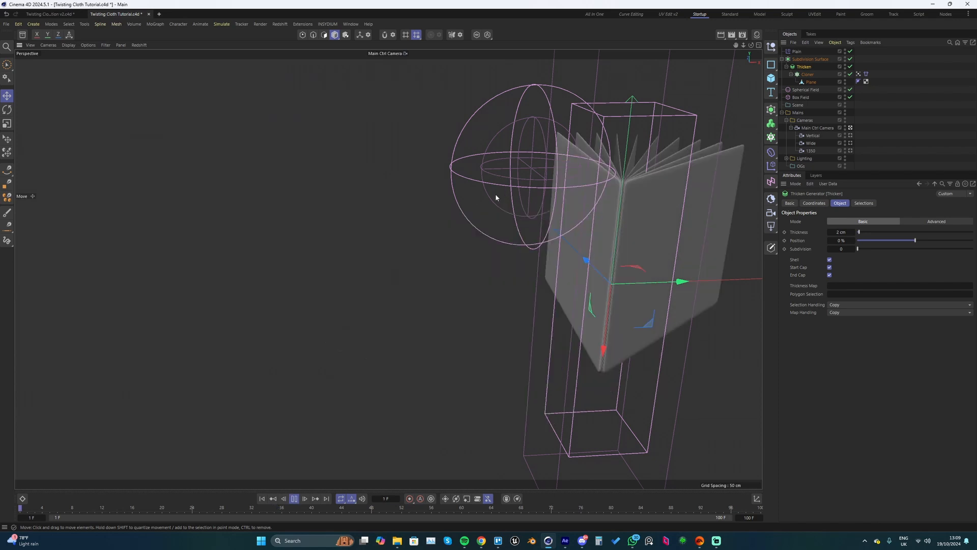
pyautogui.press('F8')
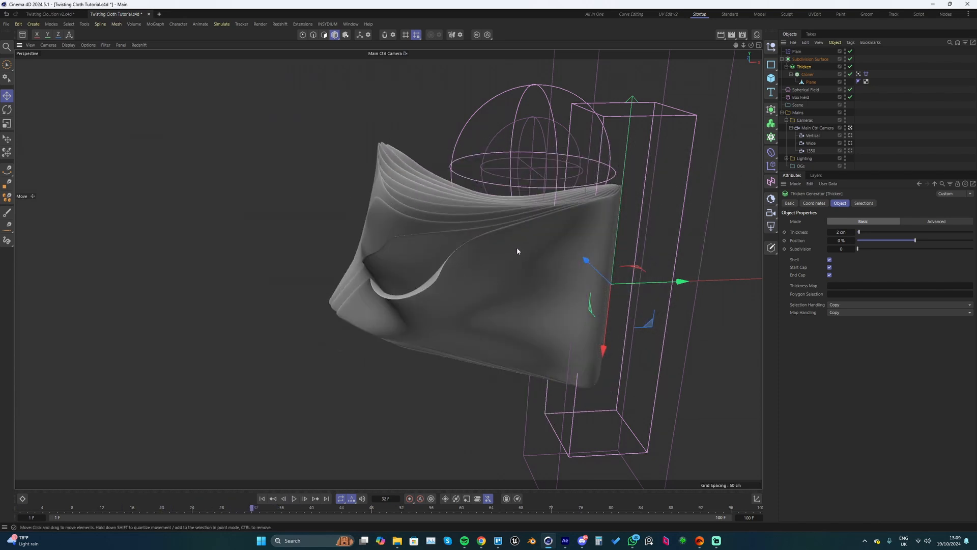
pyautogui.keyDown('alt'); pyautogui.moveTo(515, 253); pyautogui.dragTo(538, 181); pyautogui.keyUp('alt')
# Select the Spherical Field and replay the twist, pausing to examine how the cloth deforms around the field.
pyautogui.click(515, 191)
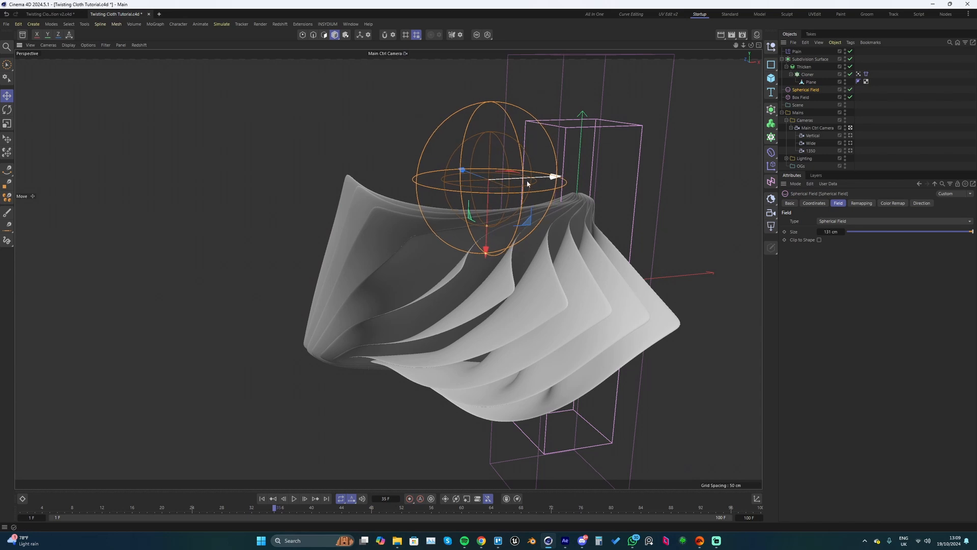
pyautogui.hotkey('shift', 'f')
pyautogui.press('F8')
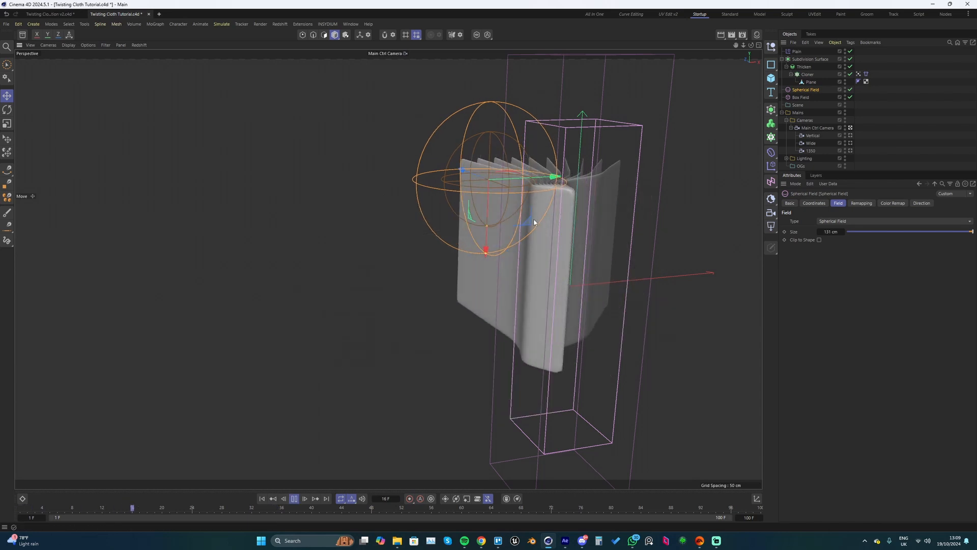
pyautogui.press('F8')
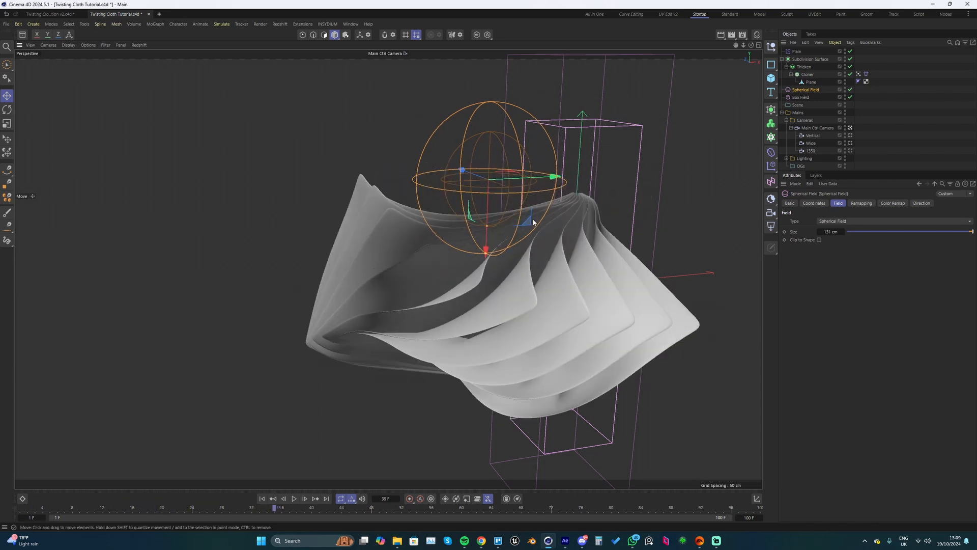
pyautogui.keyDown('alt'); pyautogui.moveTo(531, 218); pyautogui.dragTo(565, 263); pyautogui.keyUp('alt')
pyautogui.hotkey('shift', 'f')
pyautogui.press('F8')
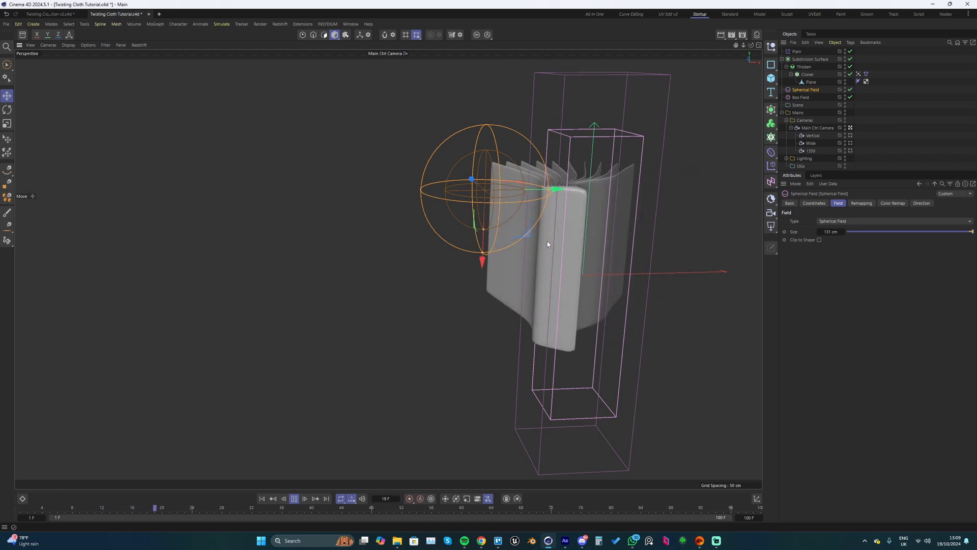
pyautogui.press('F8')
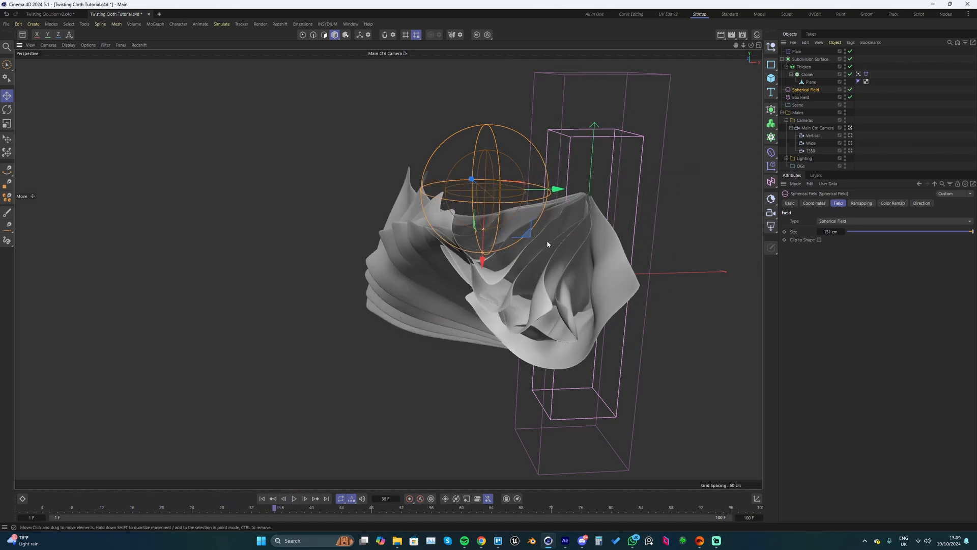
pyautogui.keyDown('alt'); pyautogui.moveTo(544, 245); pyautogui.dragTo(526, 237); pyautogui.keyUp('alt')
# Move the Spherical Field slightly up and closer to the Box Field, replaying the simulation after each move.
pyautogui.hotkey('shift', 'f')
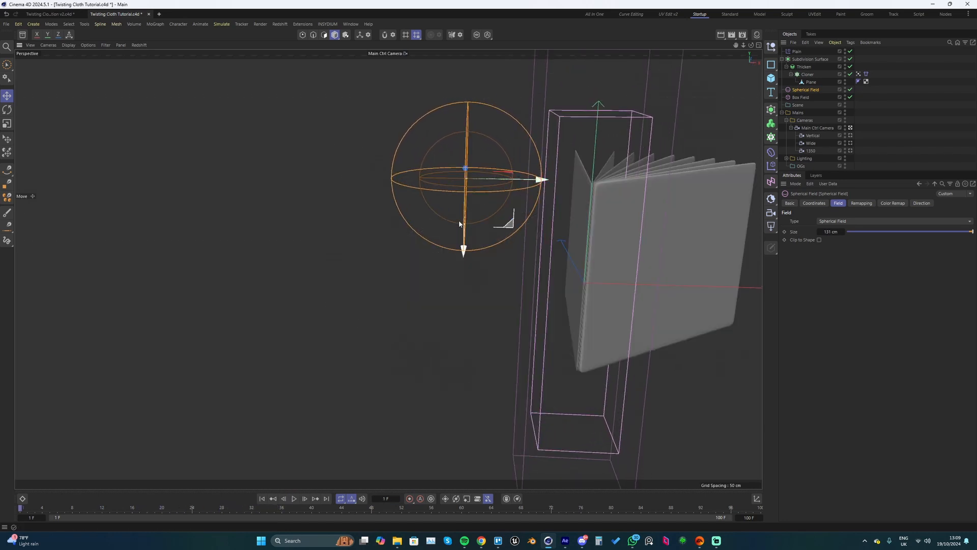
pyautogui.moveTo(463, 248); pyautogui.dragTo(483, 208)
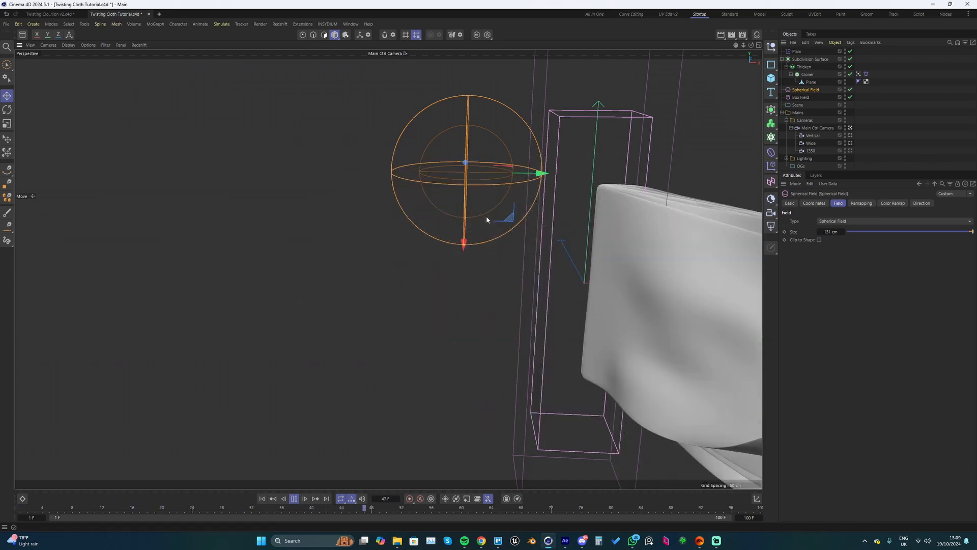
pyautogui.hotkey('shift', 'f')
pyautogui.press('F8')
pyautogui.moveTo(529, 177); pyautogui.dragTo(538, 178)
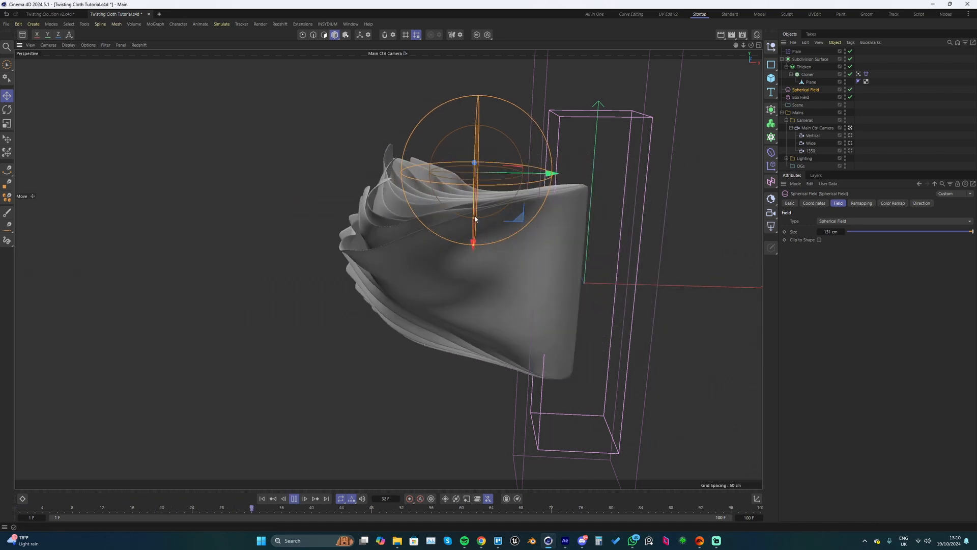
pyautogui.press('F8')
pyautogui.moveTo(476, 219)
pyautogui.keyDown('alt'); pyautogui.mouseDown()
pyautogui.moveTo(496, 210)
pyautogui.moveTo(480, 240)
pyautogui.moveTo(514, 230)
pyautogui.moveTo(470, 237)
pyautogui.mouseUp(); pyautogui.keyUp('alt')
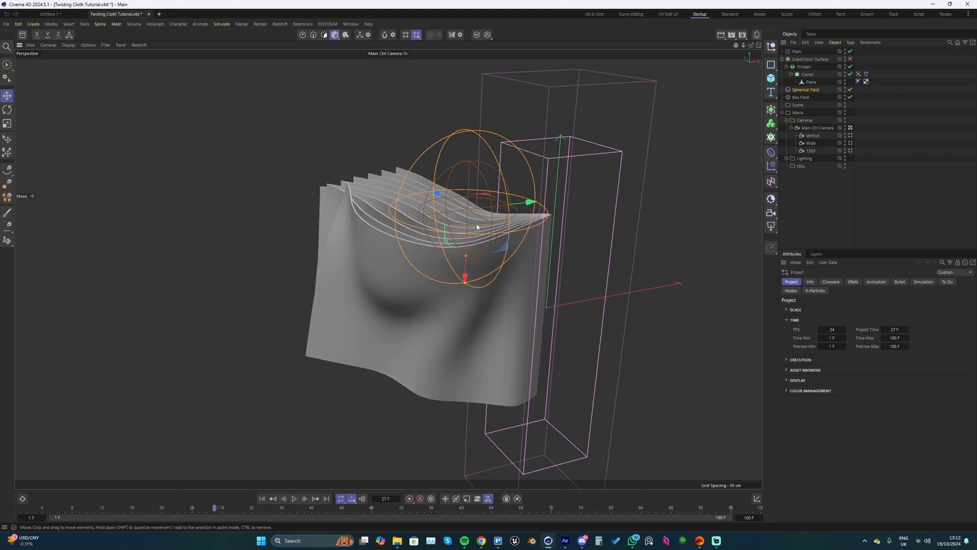
# Play the cloth simulation with the Subdivision Surface disabled, examine the folds and restart playback from the first frame.
pyautogui.press('F8')
pyautogui.keyDown('alt'); pyautogui.moveTo(445, 252); pyautogui.dragTo(498, 232); pyautogui.keyUp('alt')
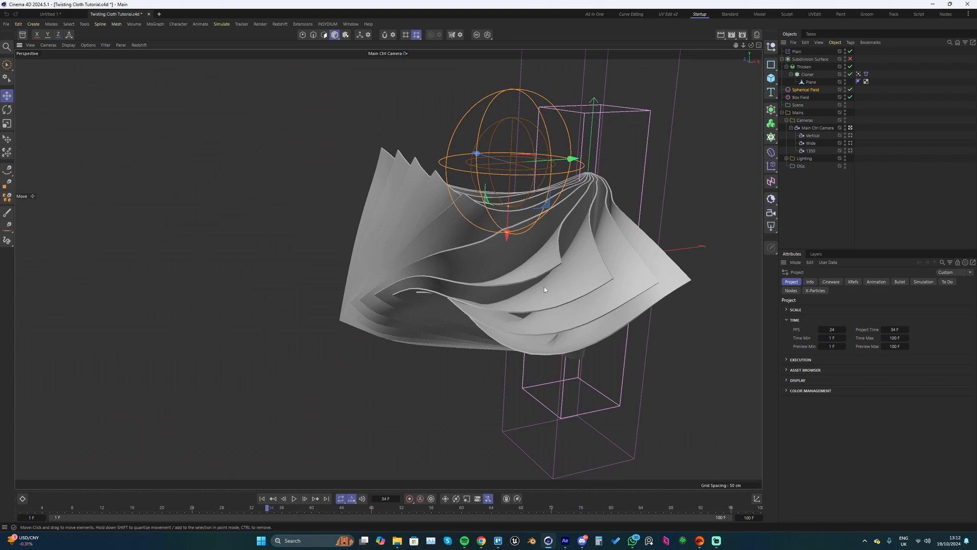
pyautogui.press('F8')
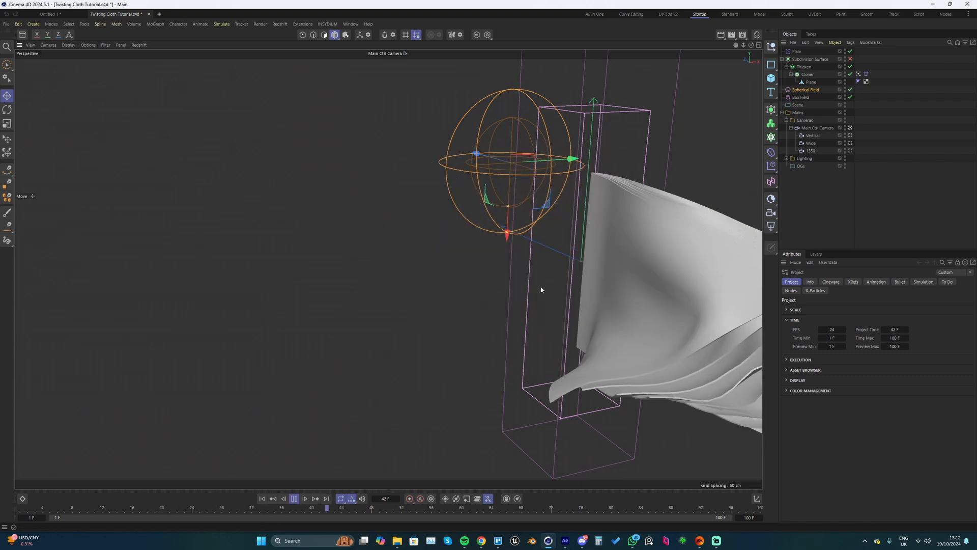
pyautogui.hotkey('shift', 'f')
pyautogui.press('F8')
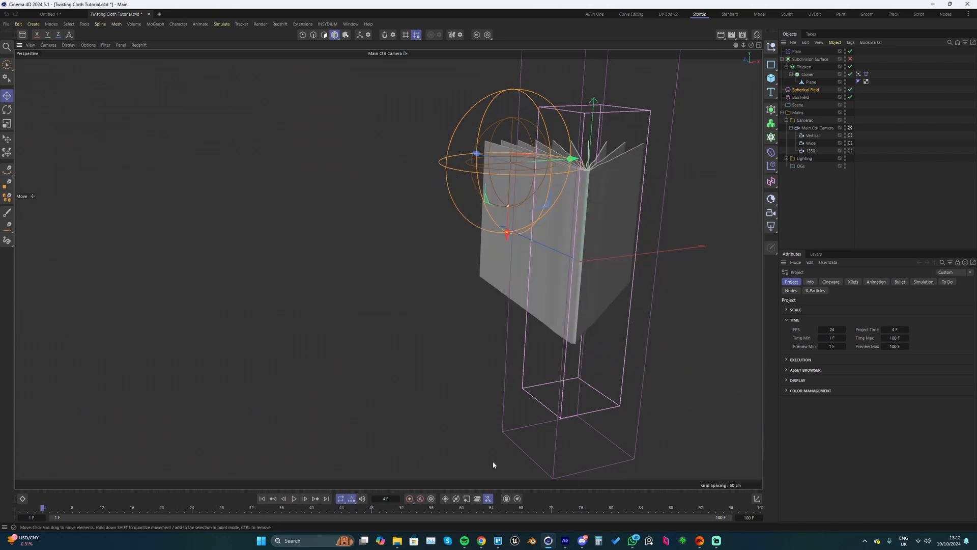
# Move the Plain effector's end rotation key to frame 100 and extend the timeline to 120 frames.
pyautogui.click(799, 52)
pyautogui.click(550, 512)
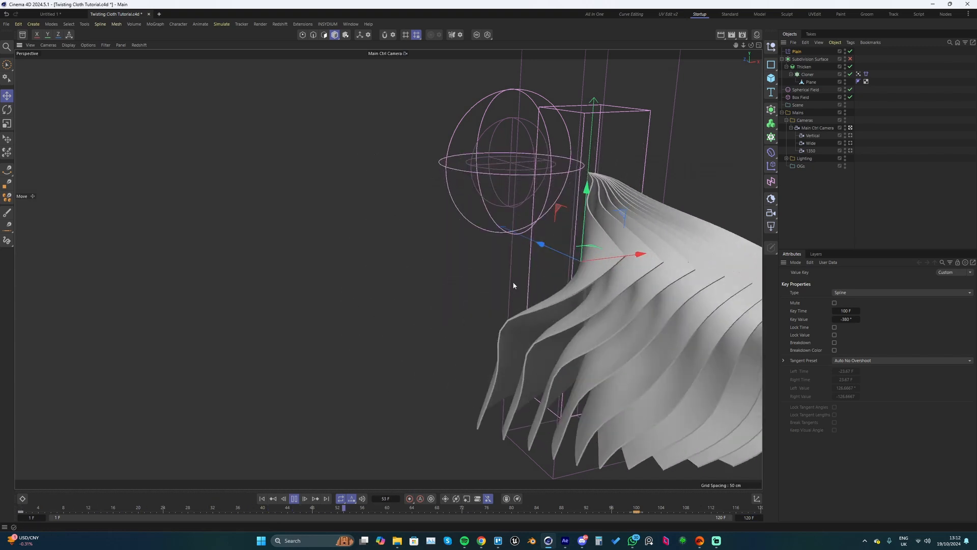
pyautogui.hotkey('shift', 'f')
# Play the retimed twist from the first frame, pausing to examine the unsubdivided cloth folds.
pyautogui.keyDown('alt'); pyautogui.moveTo(548, 205); pyautogui.dragTo(521, 262, button='middle'); pyautogui.keyUp('alt')
pyautogui.press('F8')
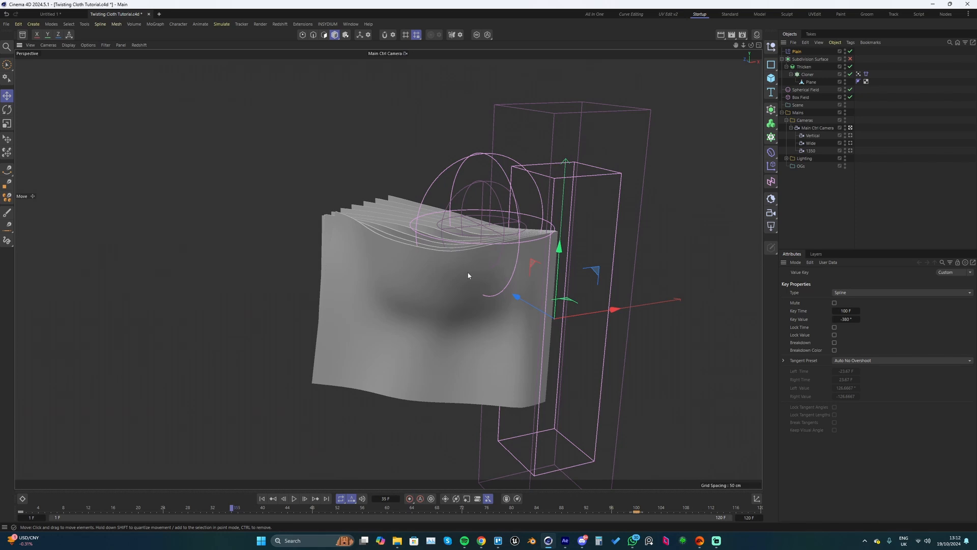
pyautogui.press('F8')
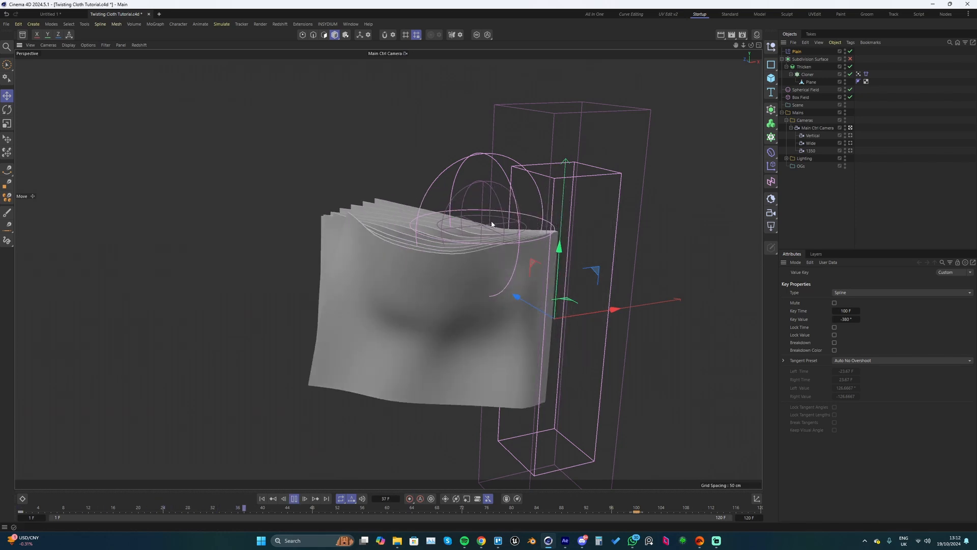
pyautogui.press('F8')
pyautogui.moveTo(460, 301)
pyautogui.keyDown('alt'); pyautogui.mouseDown()
pyautogui.moveTo(441, 268)
pyautogui.moveTo(442, 309)
pyautogui.mouseUp(); pyautogui.keyUp('alt')
pyautogui.hotkey('shift', 'f')
# Re-enable the Subdivision Surface and set its Subdivision Viewport value to 1.
pyautogui.press('F8')
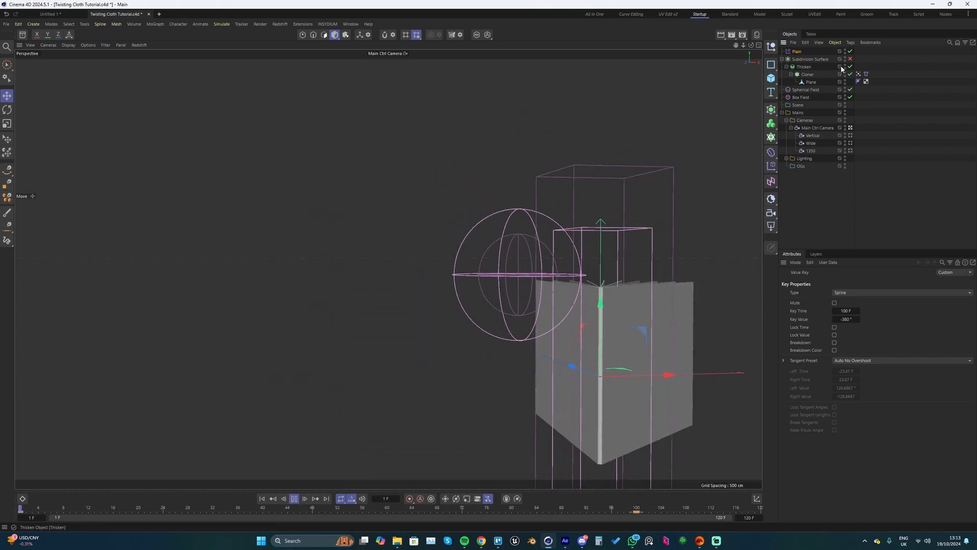
pyautogui.click(850, 59)
pyautogui.press('F8')
pyautogui.click(811, 59)
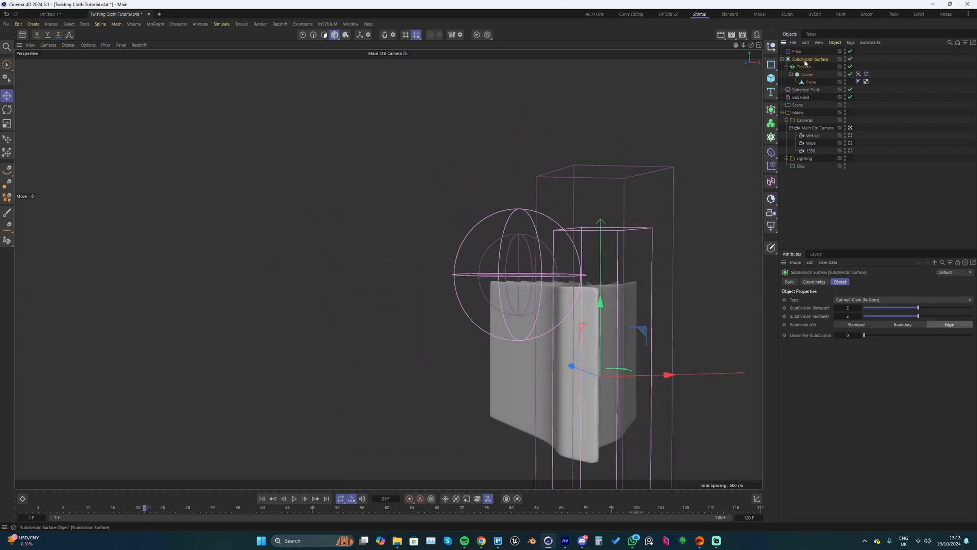
pyautogui.click(894, 308)
# Replay the smoothed cloth simulation from the first frame and examine its folds while paused.
pyautogui.hotkey('shift', 'f')
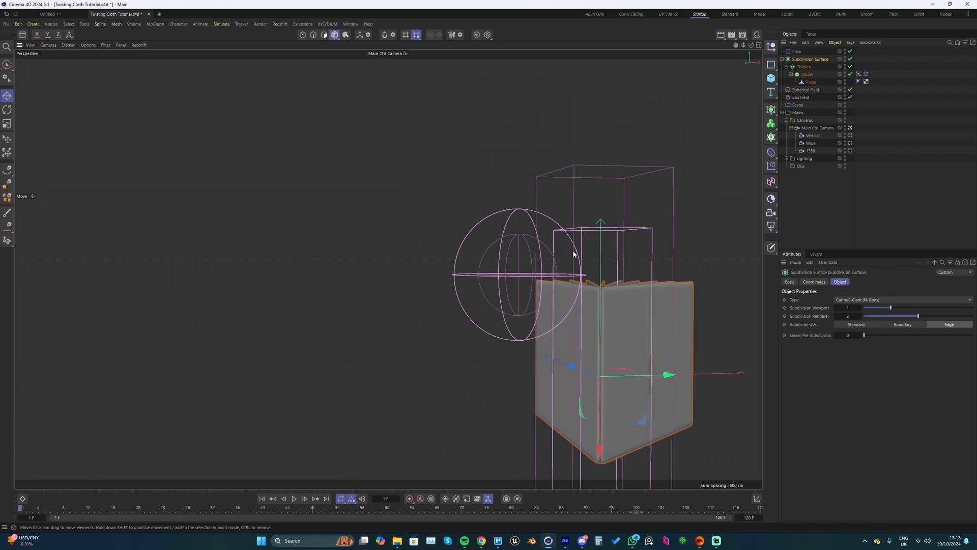
pyautogui.press('F8')
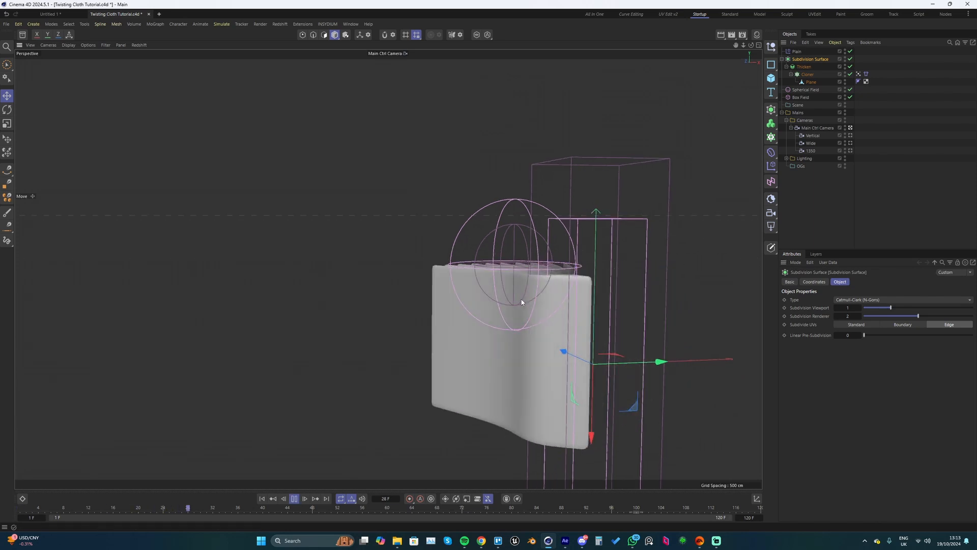
pyautogui.press('F8')
pyautogui.moveTo(500, 329)
pyautogui.keyDown('alt'); pyautogui.mouseDown()
pyautogui.moveTo(482, 279)
pyautogui.moveTo(459, 286)
pyautogui.moveTo(486, 336)
pyautogui.mouseUp(); pyautogui.keyUp('alt')
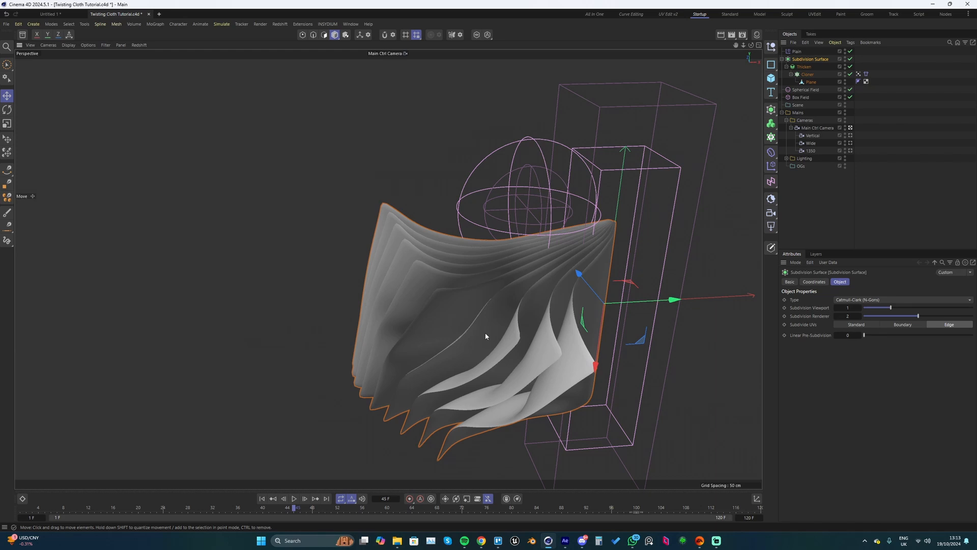
# Move the Plain effector's end rotation key to frame 88 and replay the twist from the first frame.
pyautogui.click(796, 52)
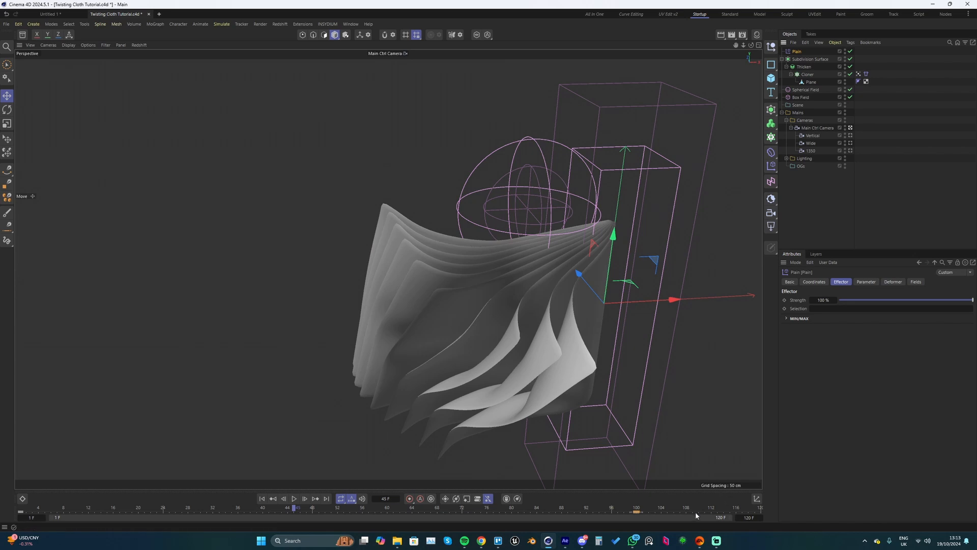
pyautogui.moveTo(638, 514); pyautogui.dragTo(593, 515)
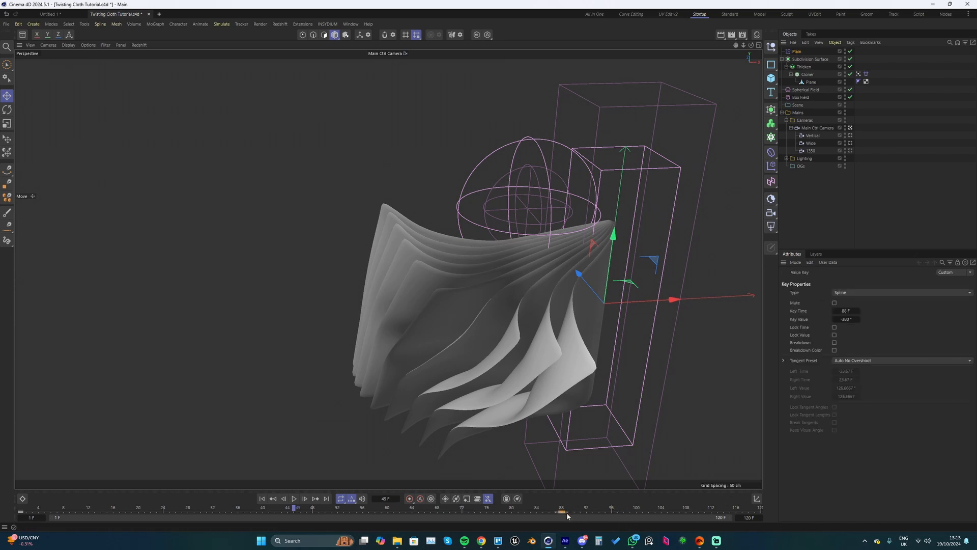
pyautogui.hotkey('shift', 'f')
pyautogui.press('F8')
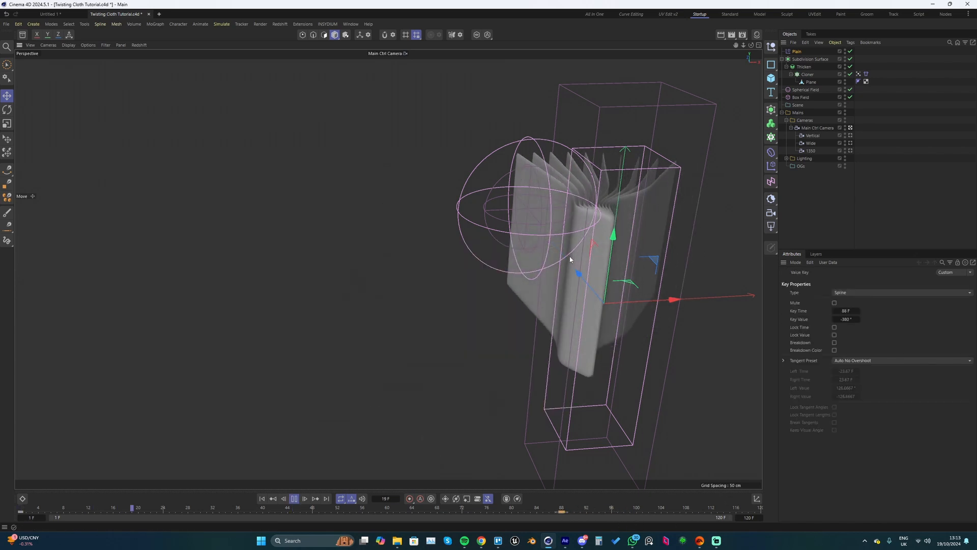
pyautogui.press('F8')
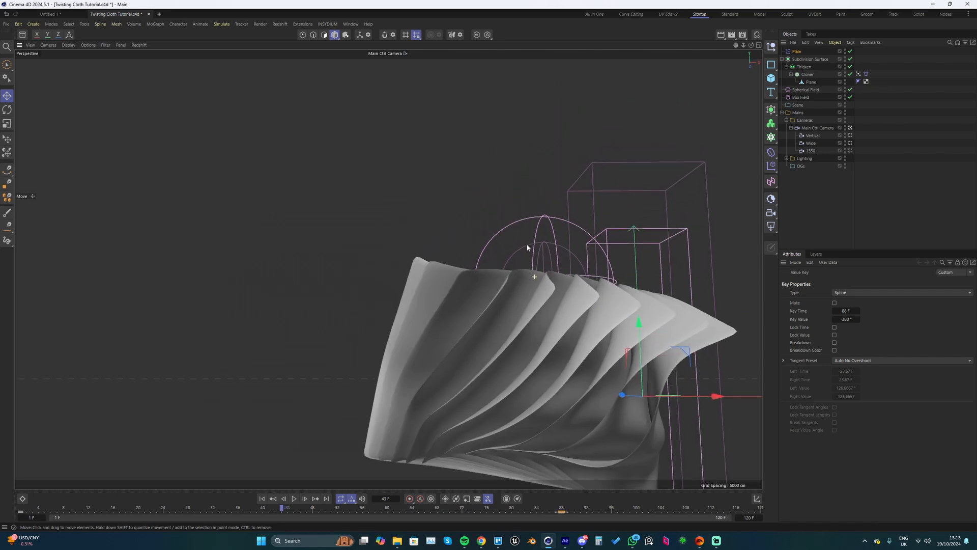
pyautogui.hotkey('shift', 'f')
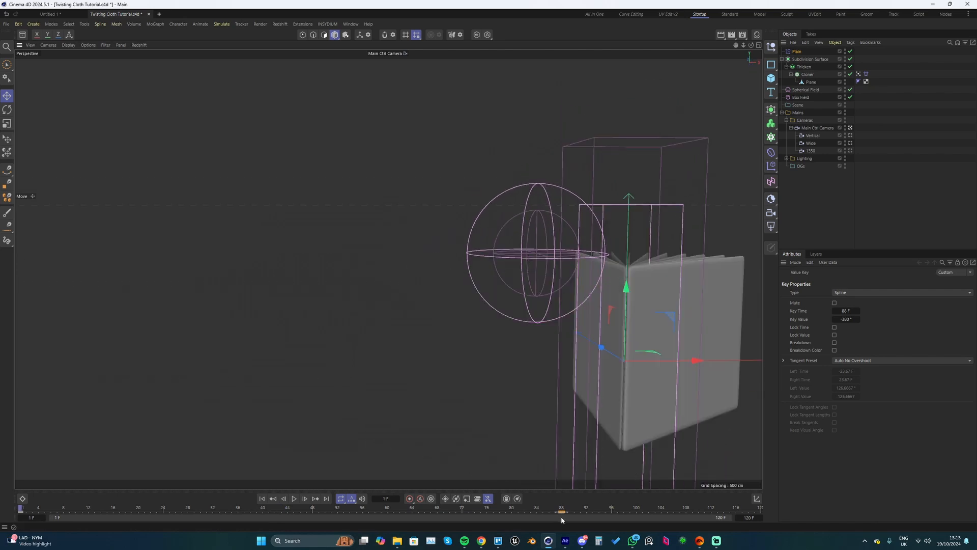
# Try the Plain effector's end rotation key at frame 72 and play the twist.
pyautogui.moveTo(562, 511); pyautogui.dragTo(462, 511)
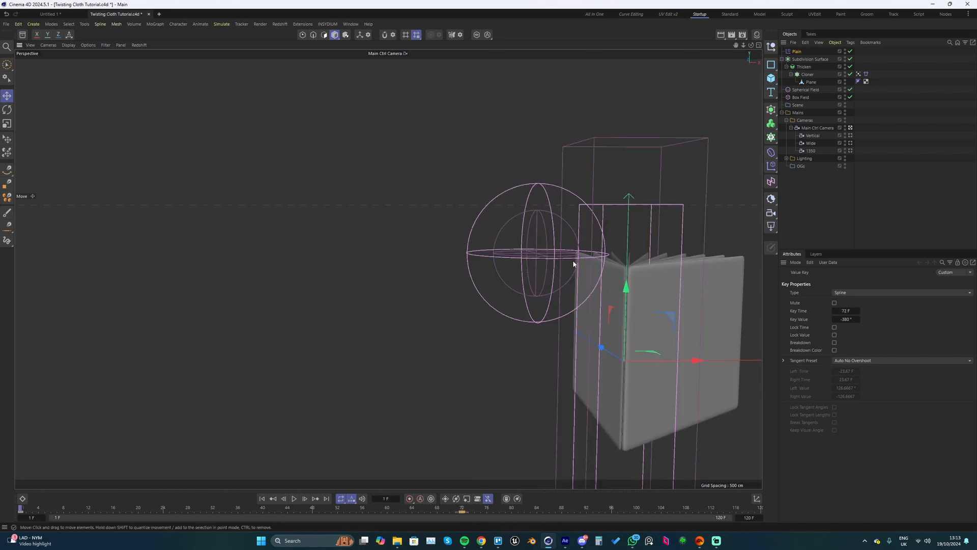
pyautogui.press('F8')
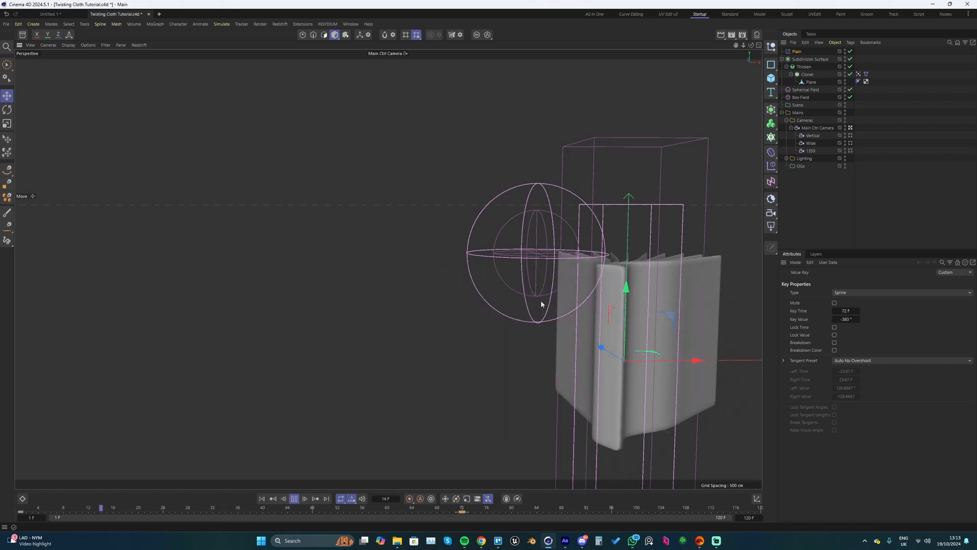
pyautogui.press('F8')
# Move the Plain effector's end rotation key to frame 80 and replay the twist from the first frame.
pyautogui.moveTo(469, 511); pyautogui.dragTo(513, 514)
pyautogui.hotkey('shift', 'f')
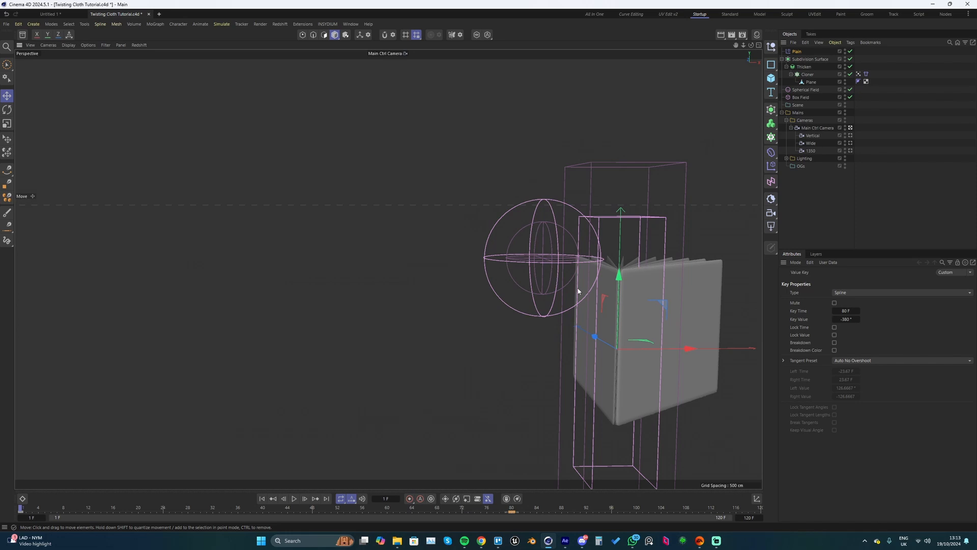
pyautogui.press('F8')
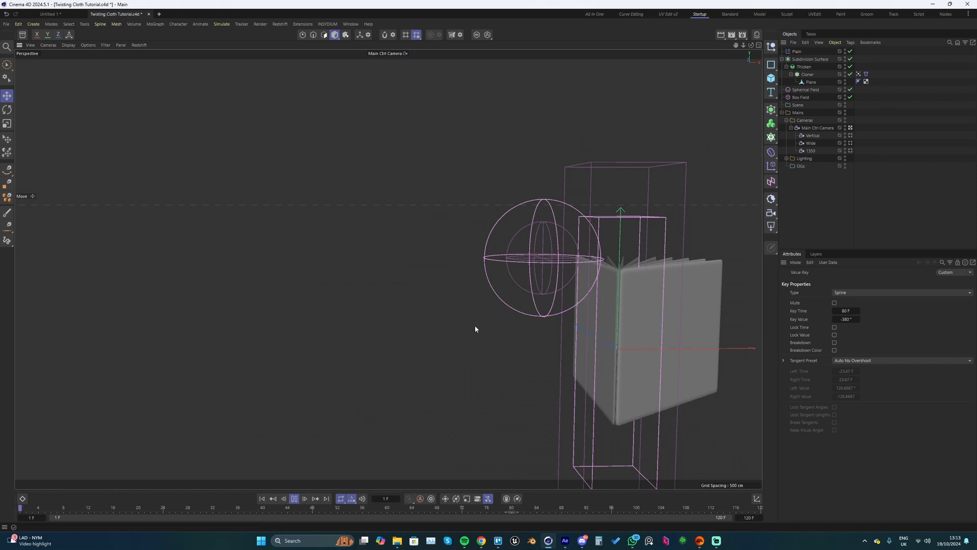
pyautogui.keyDown('alt'); pyautogui.moveTo(475, 329); pyautogui.dragTo(494, 319); pyautogui.keyUp('alt')
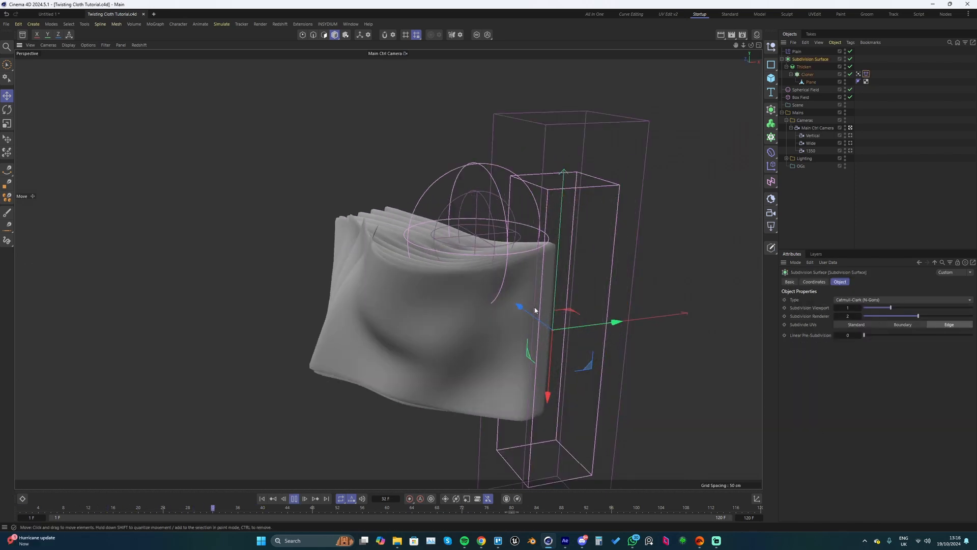
pyautogui.press('F8')
# Cache the Cloner's cloth simulation as an internal object cache from its Cloth tag.
pyautogui.scroll(-1, 554, 347)
pyautogui.click(867, 74)
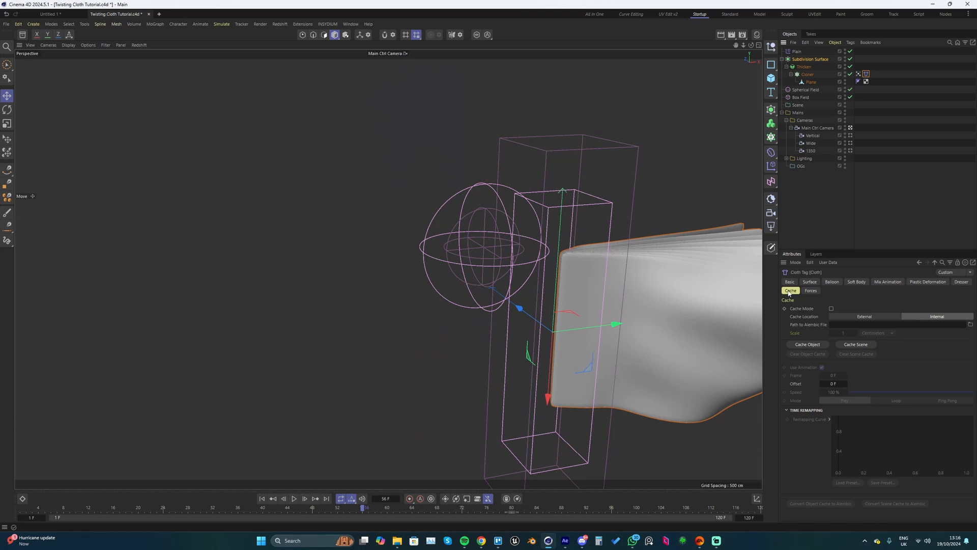
pyautogui.click(817, 345)
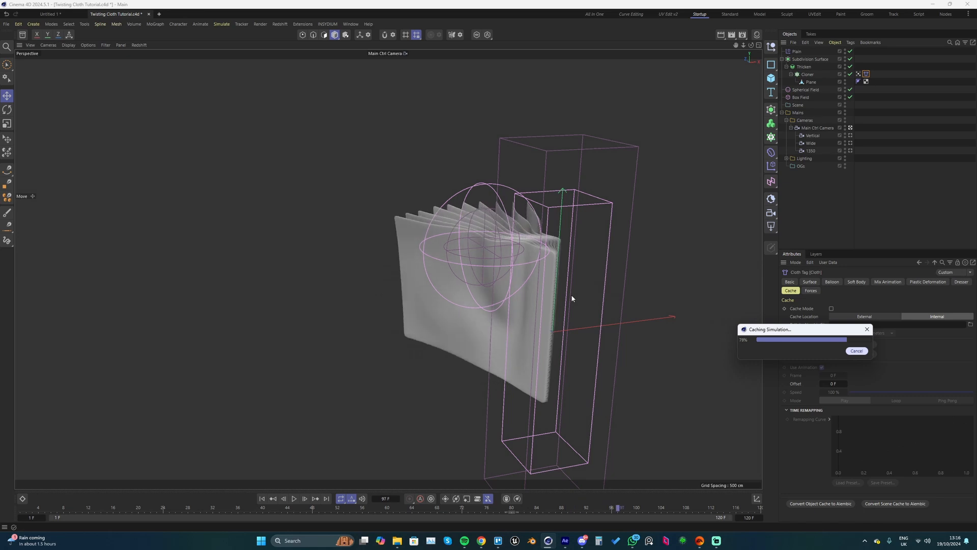
# Play the cached cloth simulation, scrub to frame 38 and examine the twisted folds from several angles.
pyautogui.press('F8')
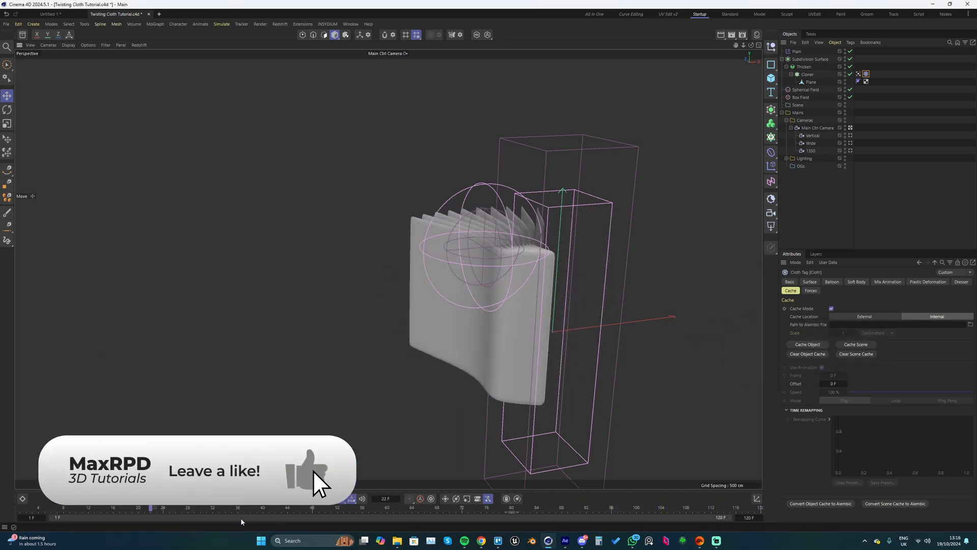
pyautogui.moveTo(256, 505); pyautogui.dragTo(243, 499)
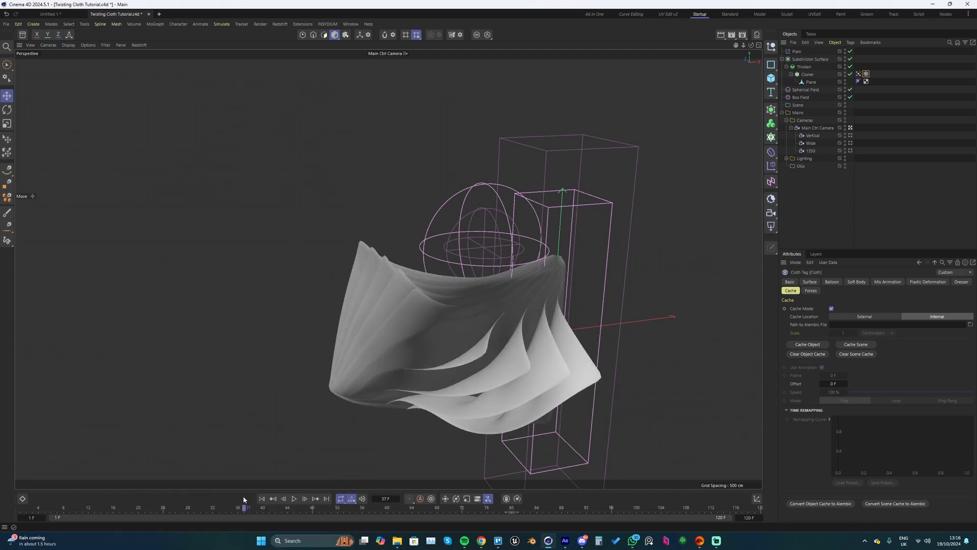
pyautogui.keyDown('alt'); pyautogui.moveTo(298, 417); pyautogui.dragTo(364, 305); pyautogui.keyUp('alt')
pyautogui.scroll(2, 370, 326)
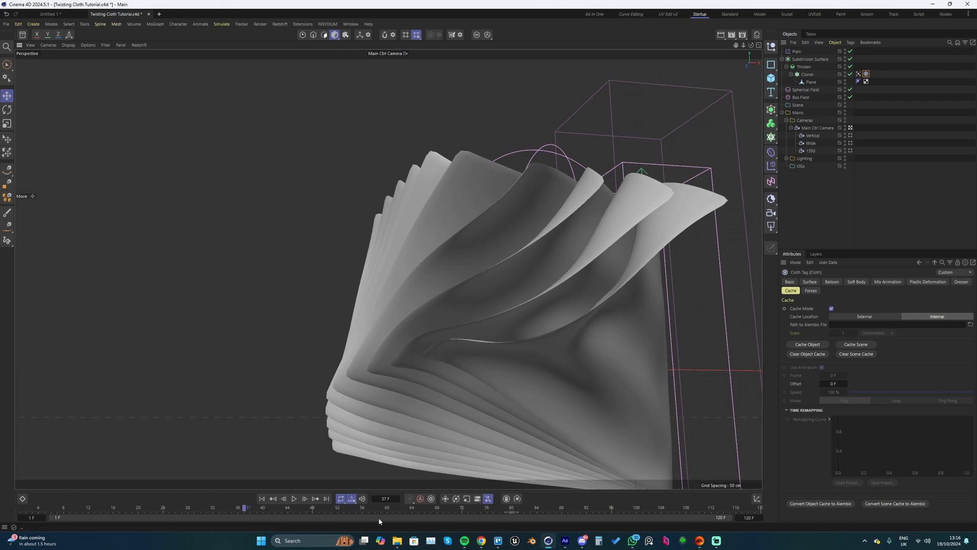
pyautogui.moveTo(243, 510); pyautogui.dragTo(250, 510)
pyautogui.keyDown('alt'); pyautogui.moveTo(488, 285); pyautogui.dragTo(643, 257); pyautogui.keyUp('alt')
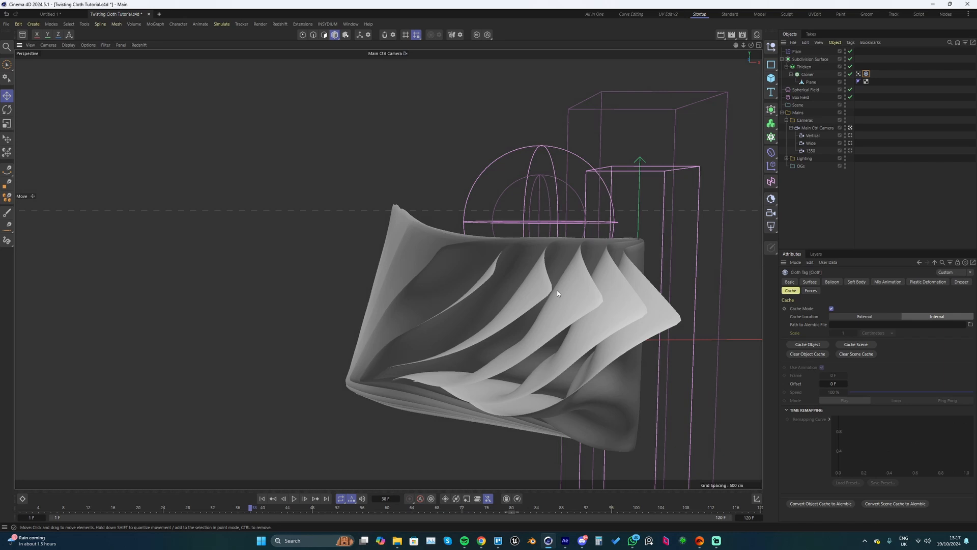
pyautogui.keyDown('alt'); pyautogui.moveTo(558, 294); pyautogui.dragTo(553, 300); pyautogui.keyUp('alt')
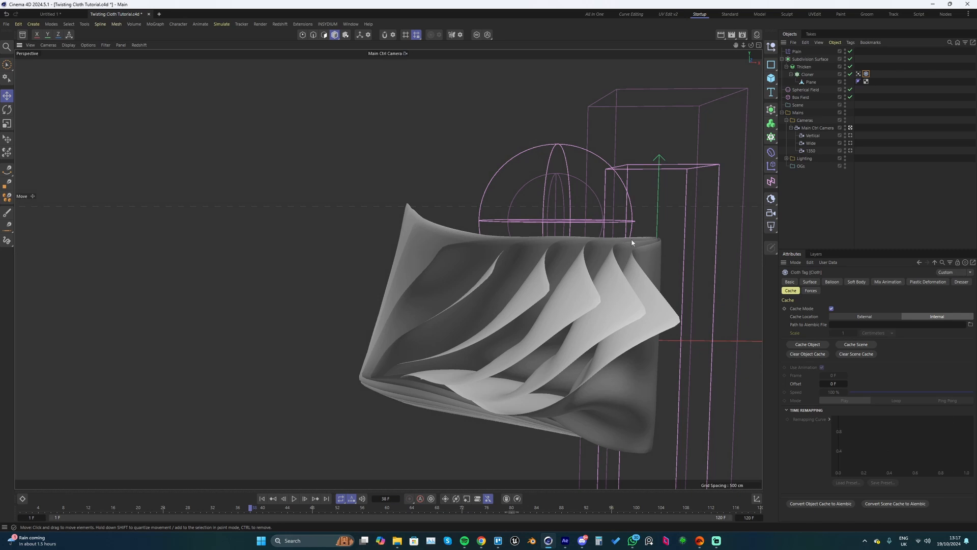
# Select the Plane inside the Cloner and examine the layered cloth from a higher angle.
pyautogui.click(811, 82)
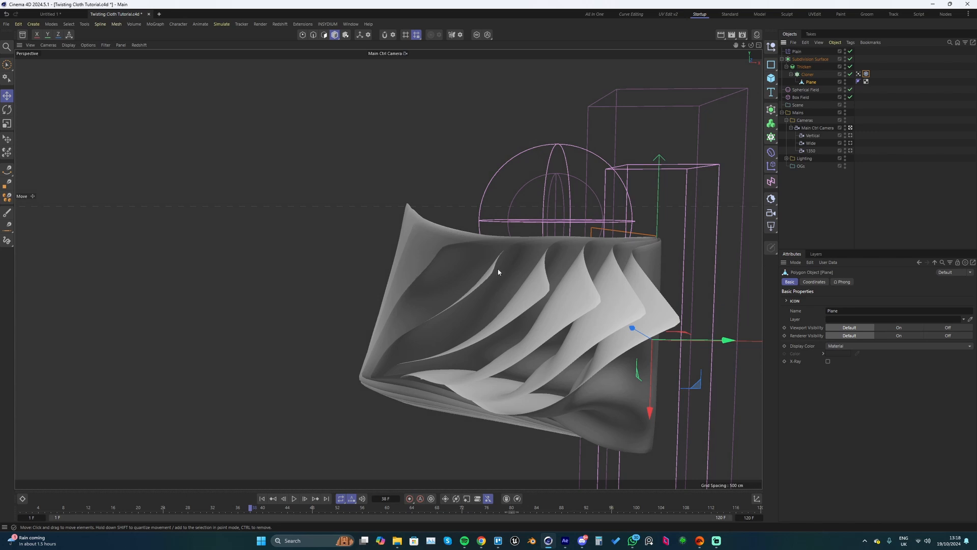
pyautogui.keyDown('alt'); pyautogui.moveTo(499, 272); pyautogui.dragTo(513, 257); pyautogui.keyUp('alt')
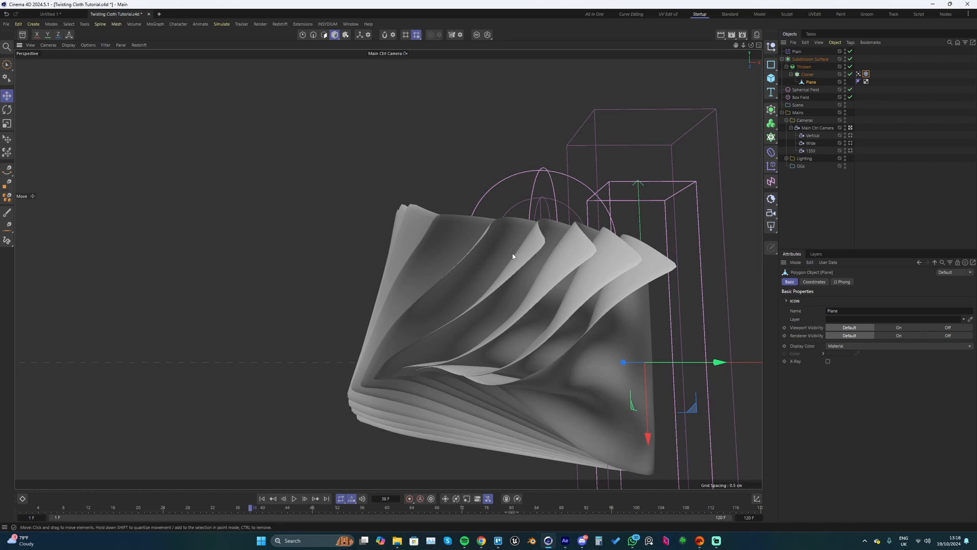